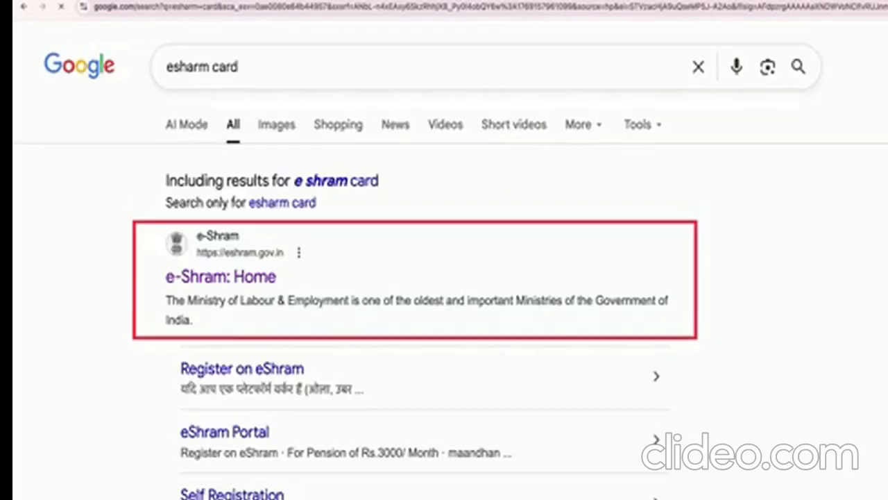
# - Open the official e-Shram site (eshram.gov.in) from the Google results for 'esharm card'
pyautogui.click(199, 278)
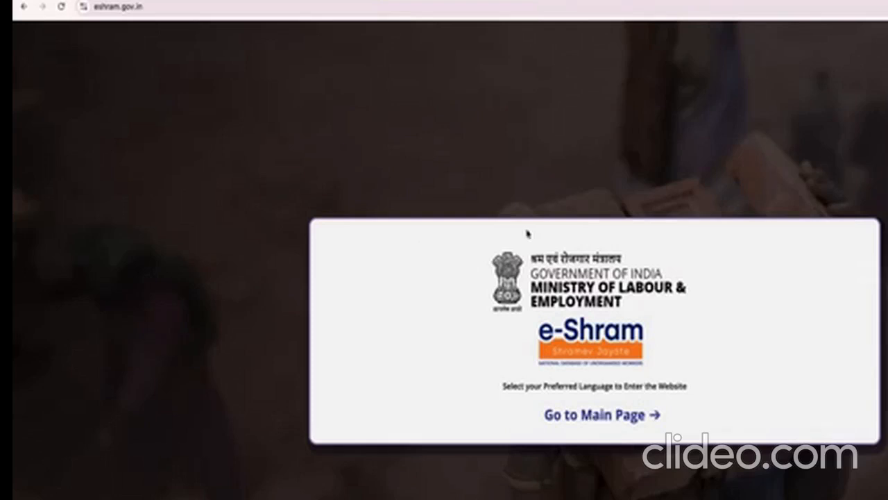
# - Leave the language-selection page for the main e-Shram website
pyautogui.click(588, 418)
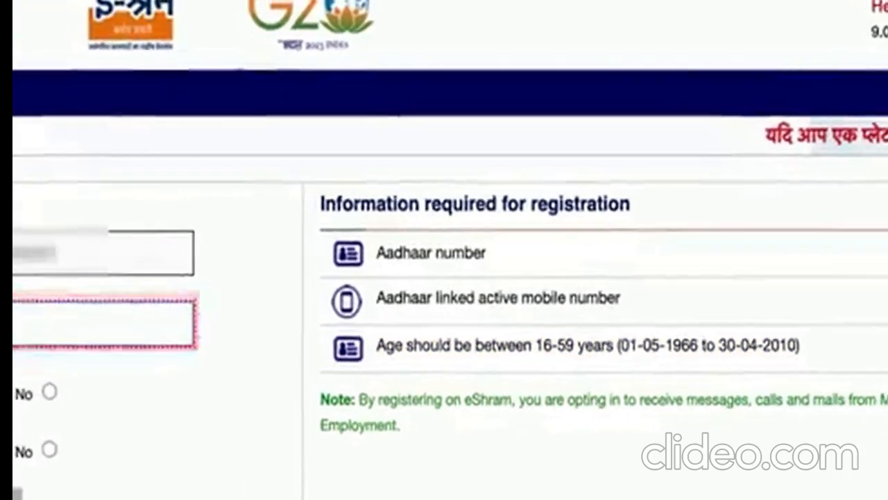
# - Fill in the captcha on the Self Registration form
pyautogui.write('zJ5k')
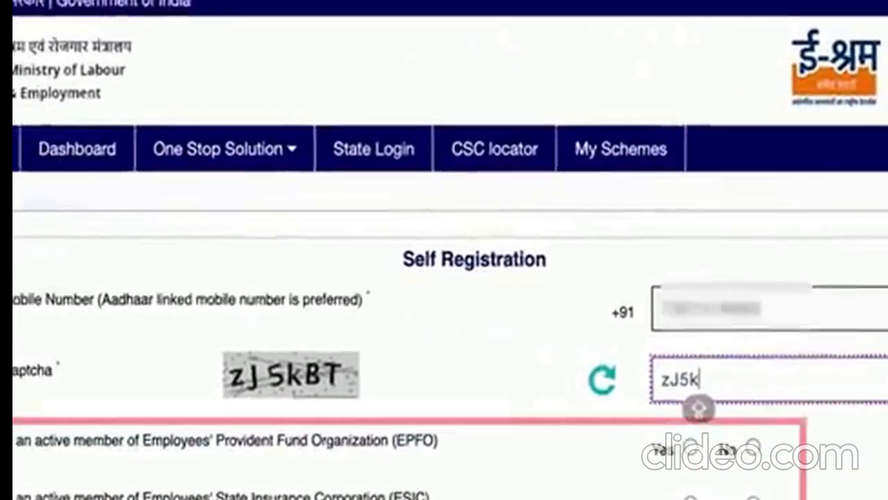
pyautogui.write('BT')
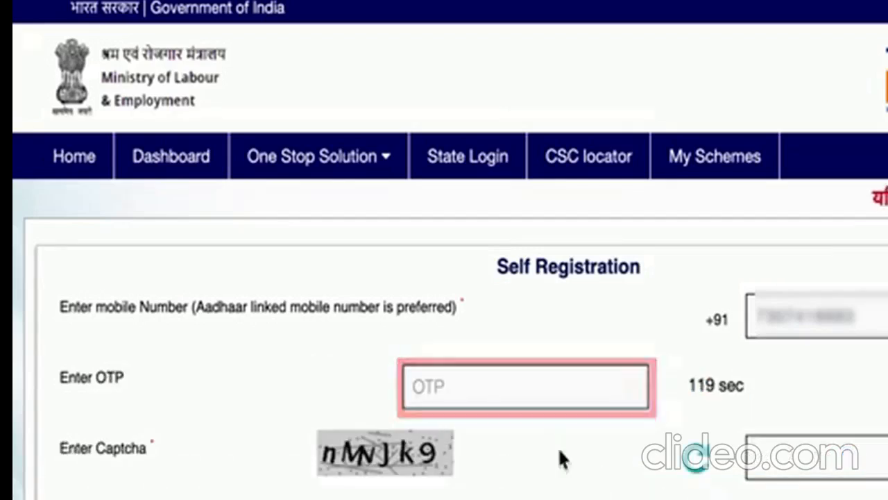
# - Enter the received mobile OTP and the captcha code
pyautogui.click(513, 386)
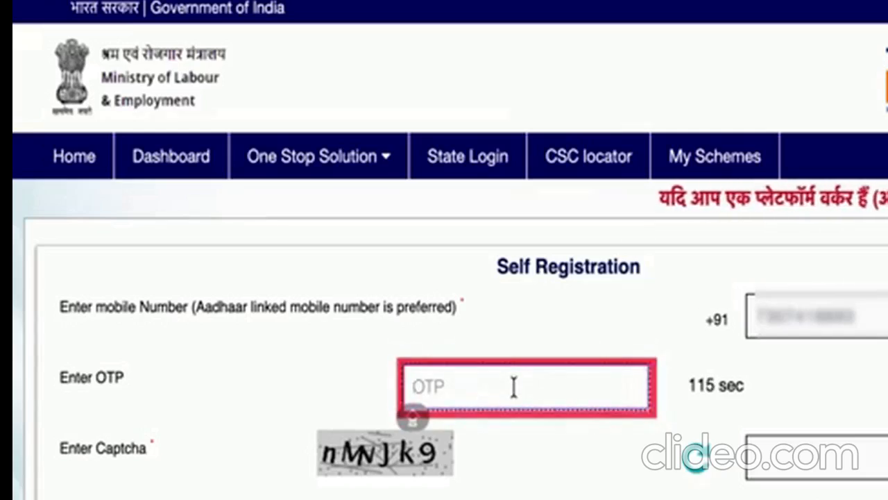
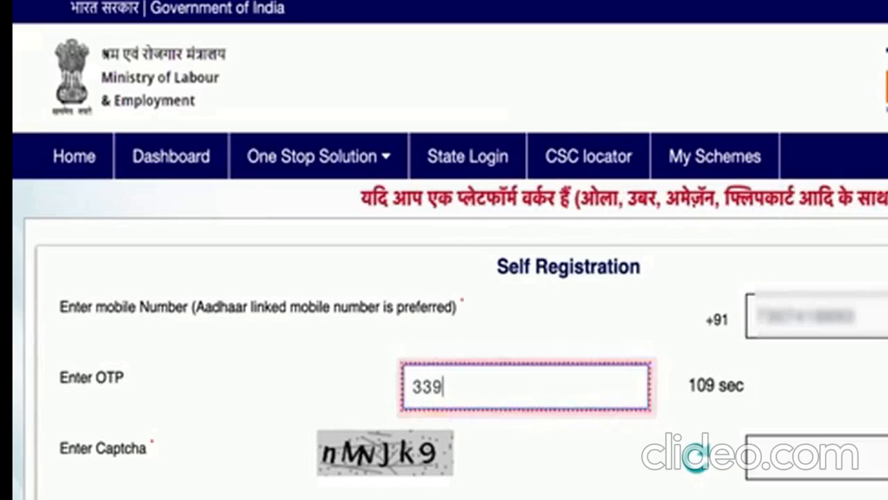
pyautogui.click(802, 463)
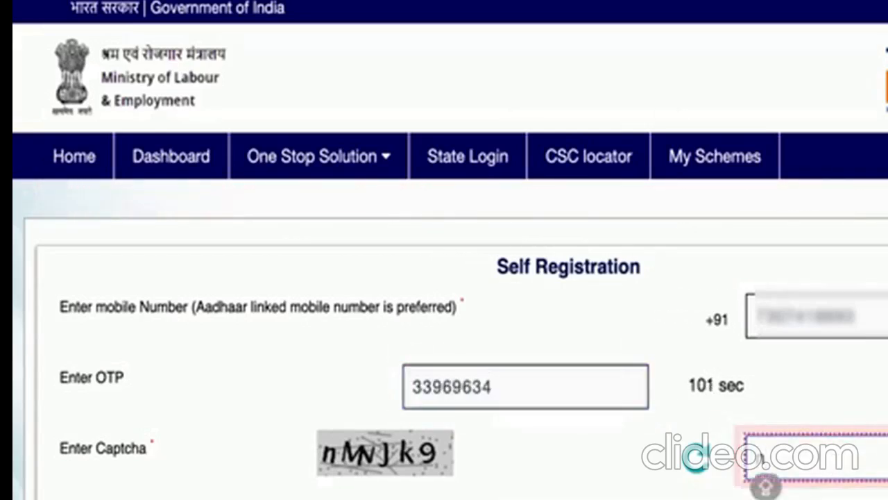
pyautogui.write('nMNJ')
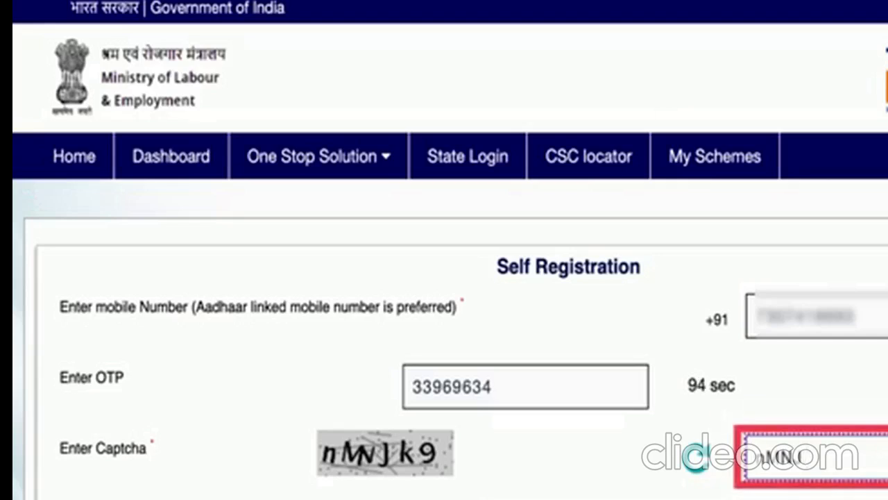
pyautogui.write('k9')
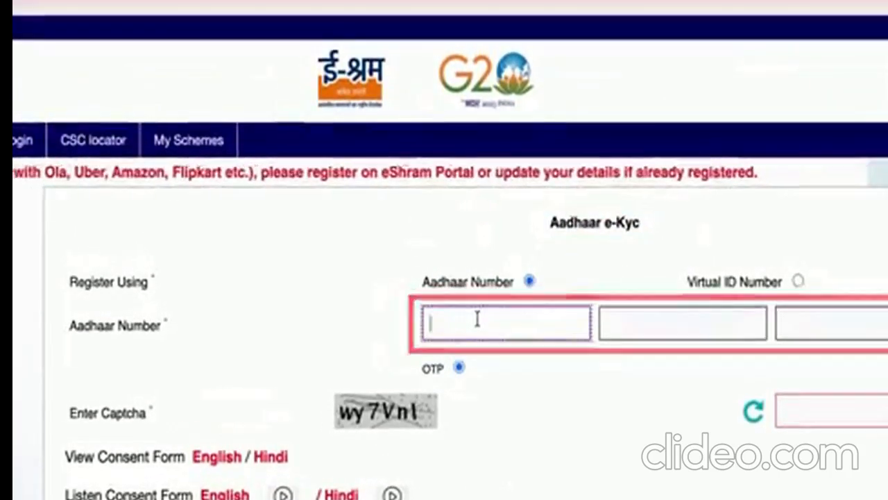
# - Enter the Aadhaar number, retype the captcha correctly, accept the terms, and request the Aadhaar OTP
pyautogui.write('•••')
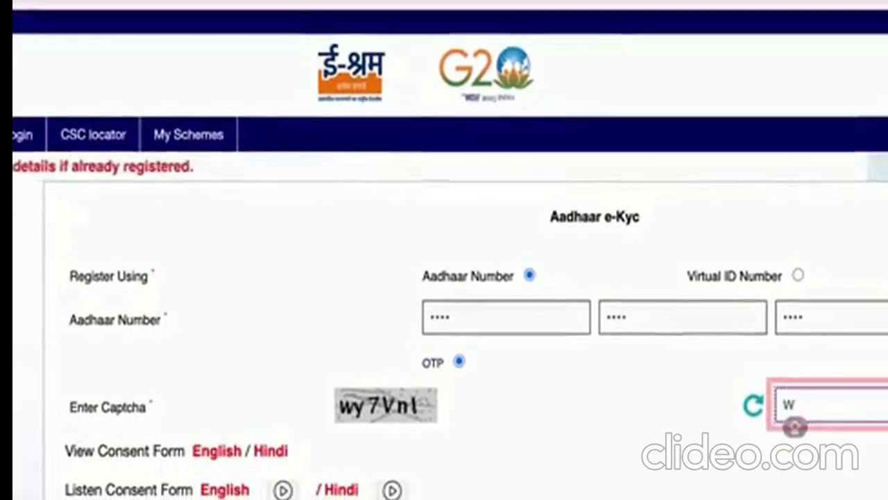
pyautogui.press('BackSpace')
pyautogui.write('wy7')
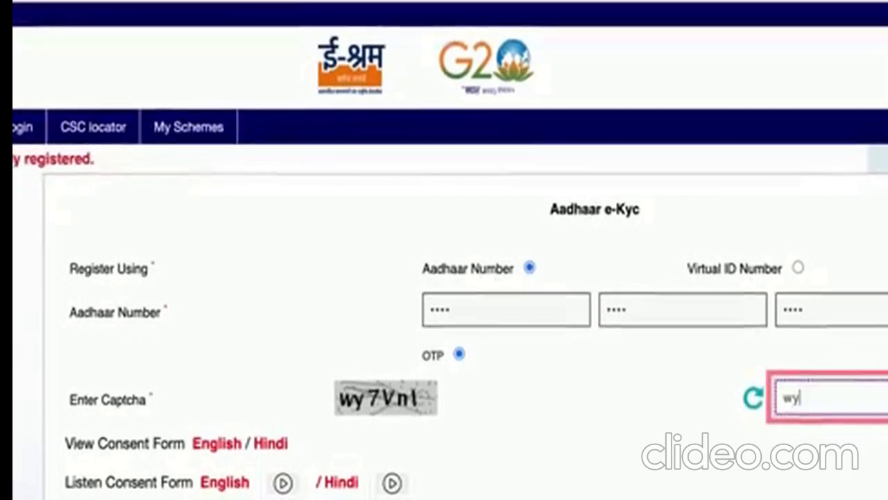
pyautogui.write('Vn')
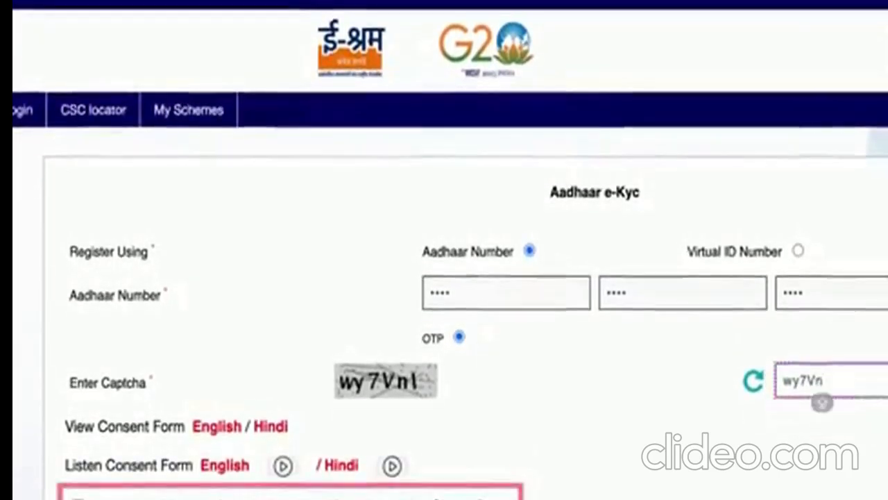
pyautogui.write('l')
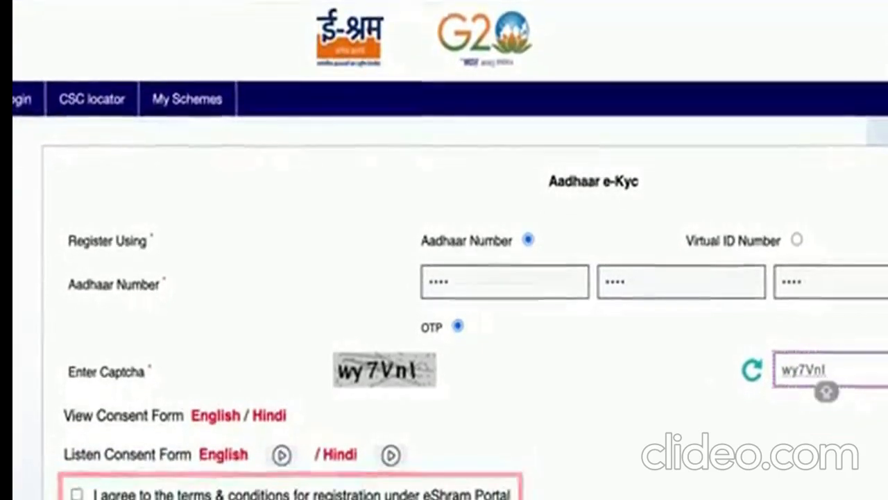
pyautogui.click(77, 495)
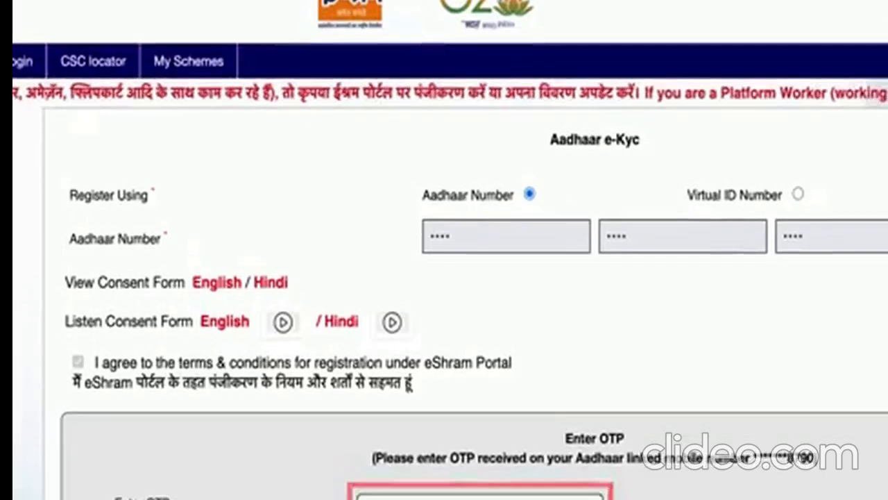
pyautogui.click(454, 414)
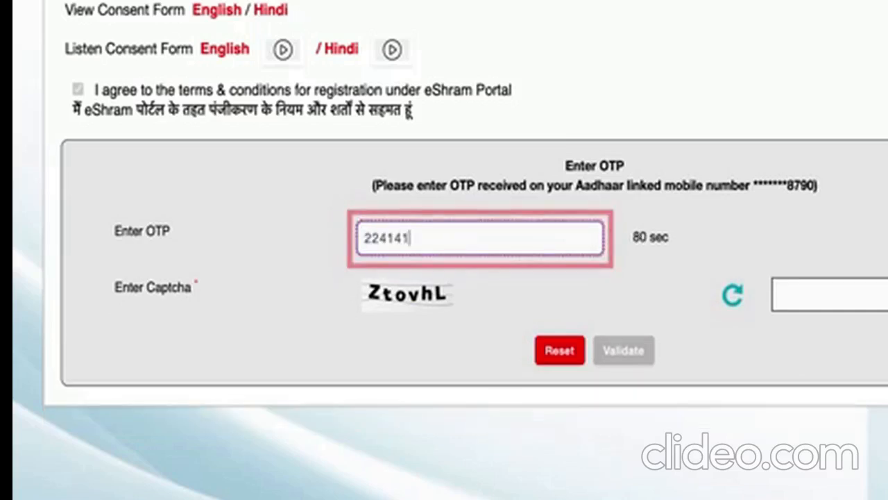
# - Fill in the captcha after the Aadhaar OTP and validate it
pyautogui.press('Tab')
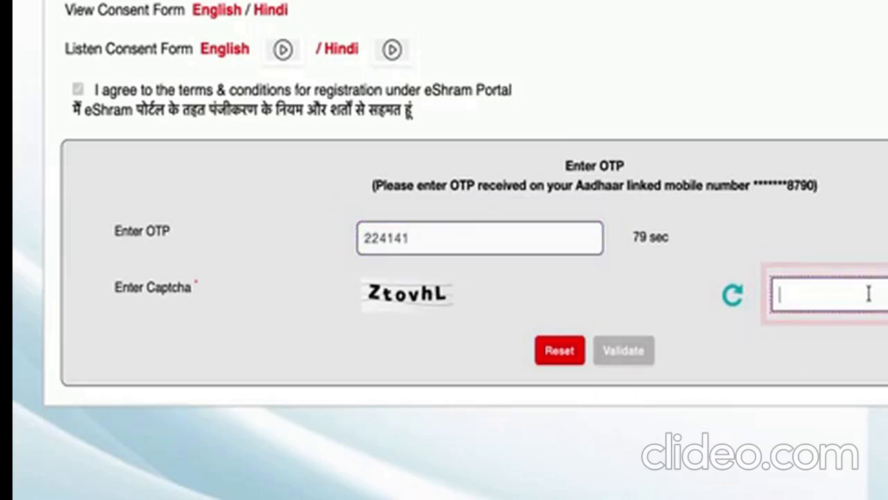
pyautogui.write('Z')
pyautogui.write('tov')
pyautogui.write('hl')
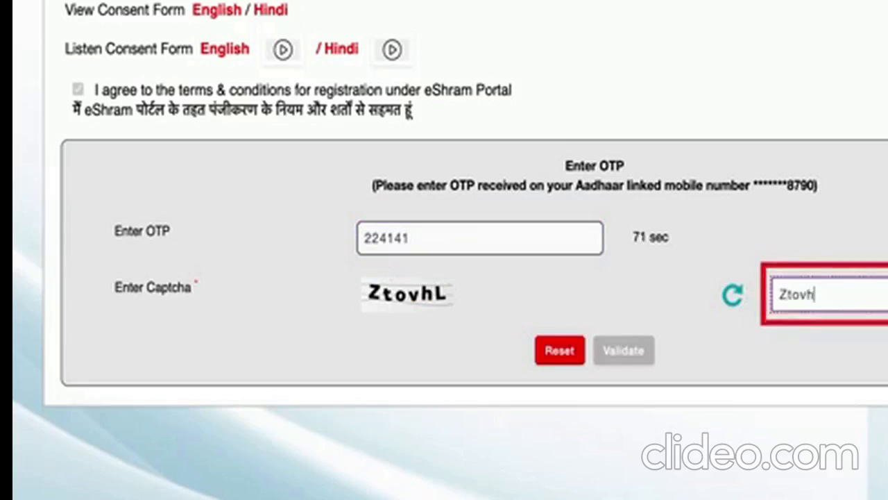
pyautogui.click(650, 352)
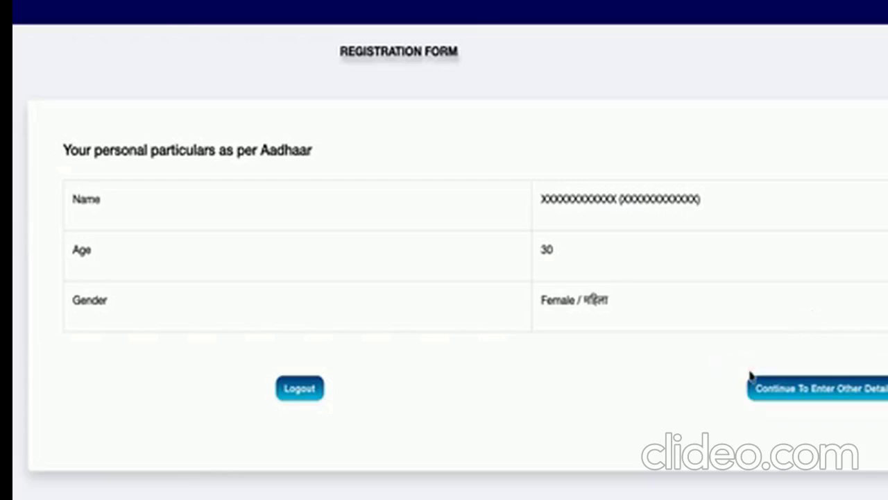
# - Continue from the Aadhaar particulars to enter the other personal details
pyautogui.click(829, 389)
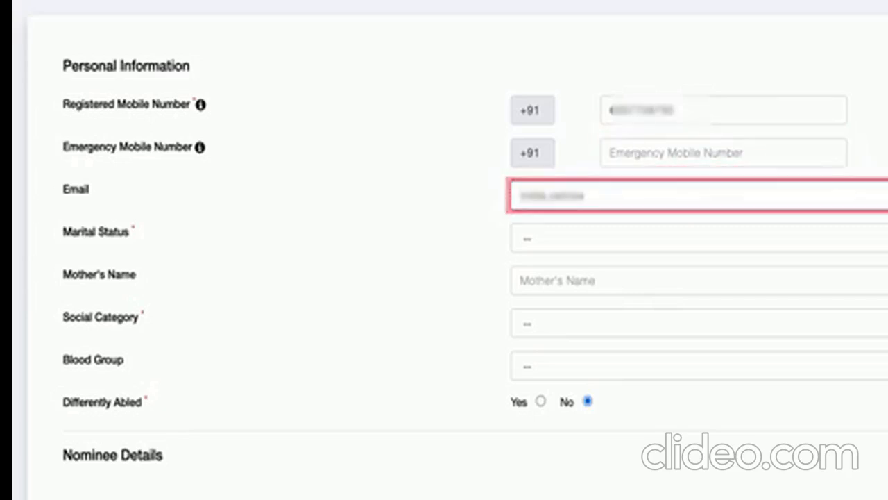
# - Add a Gmail email address and set marital status to Married
pyautogui.write('@gmail.com')
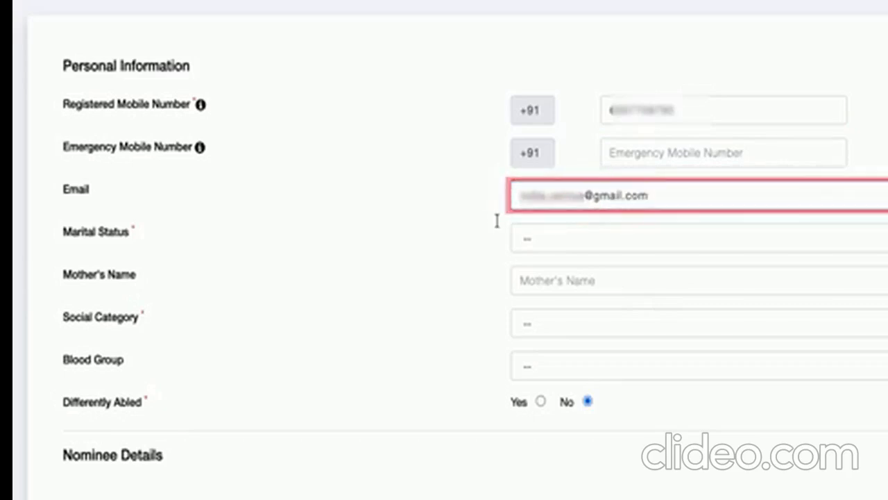
pyautogui.click(576, 247)
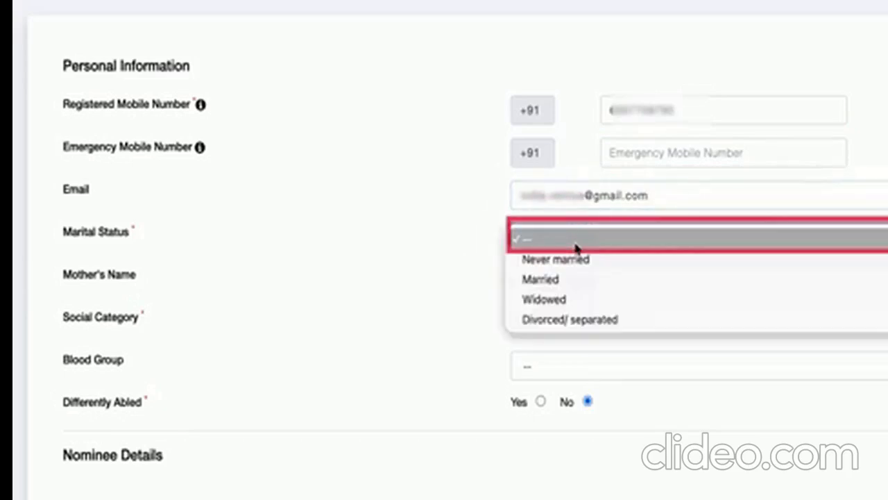
pyautogui.click(575, 278)
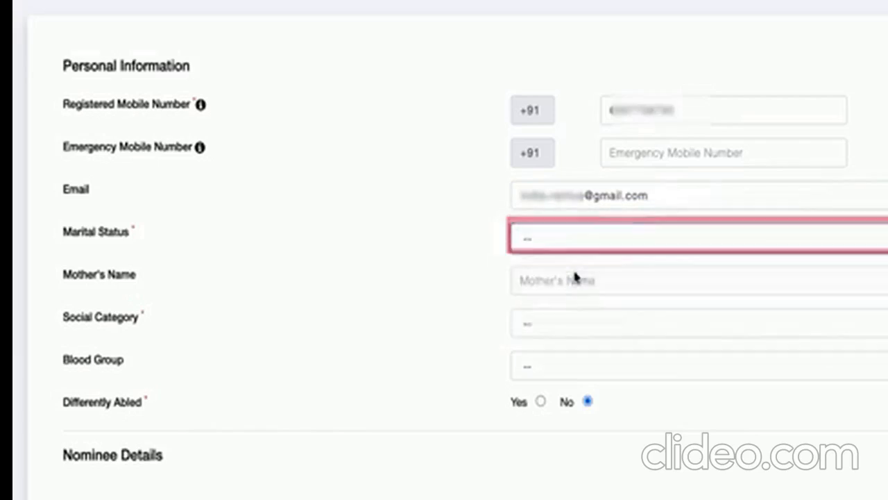
# - Enter 'example mother name' as mother's name and fill in the husband's name
pyautogui.click(579, 278)
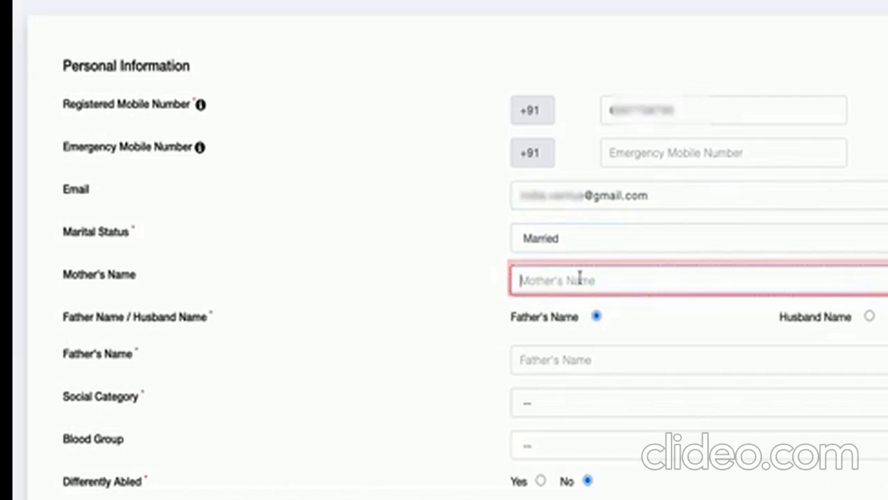
pyautogui.write('example mother name')
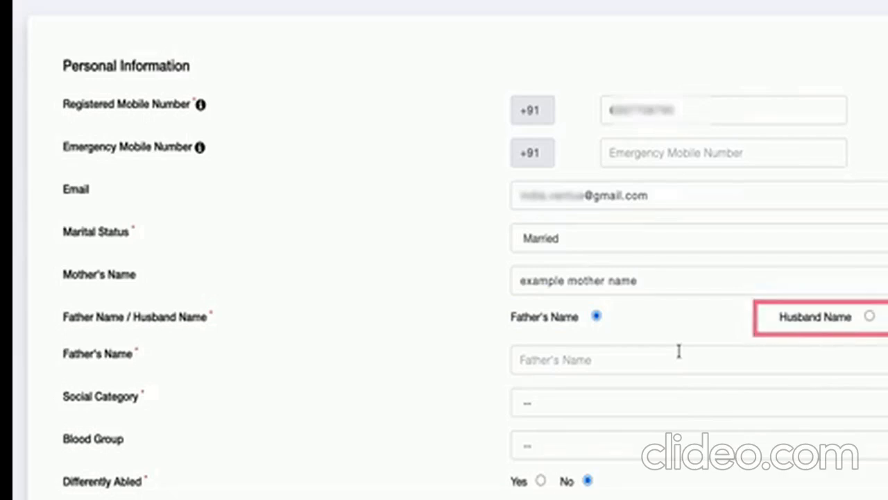
pyautogui.click(869, 317)
pyautogui.click(523, 355)
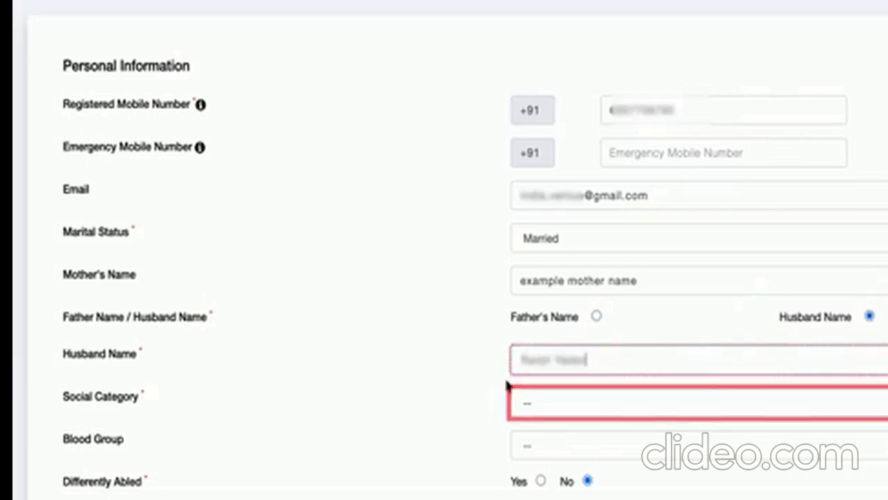
pyautogui.click(415, 384)
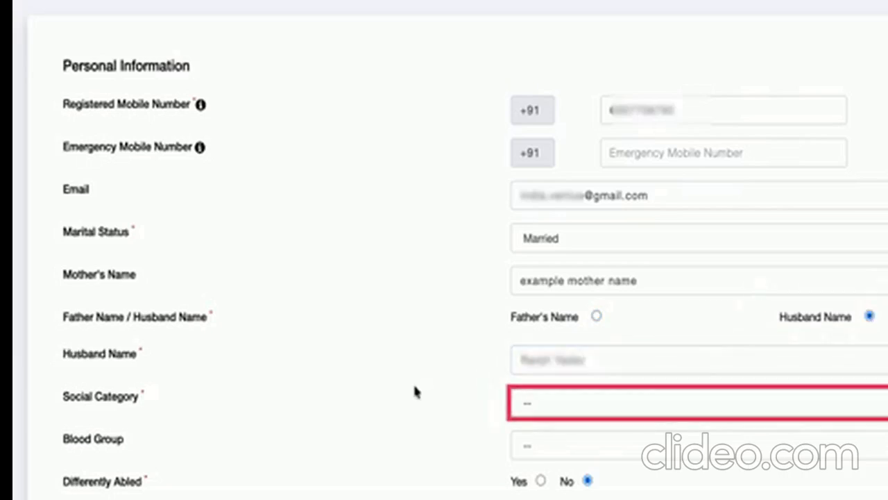
# - Set social category to OBC, leave blood group unspecified, and move down toward Nominee Details
pyautogui.click(583, 411)
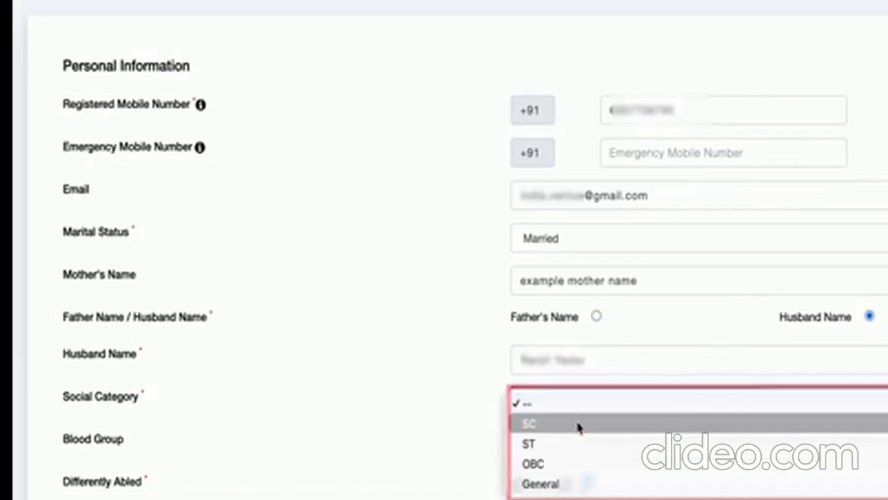
pyautogui.click(568, 464)
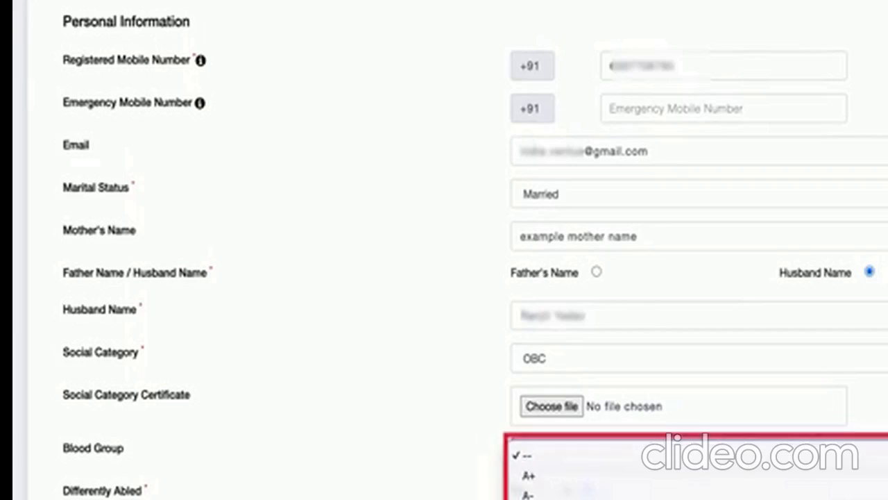
pyautogui.click(555, 462)
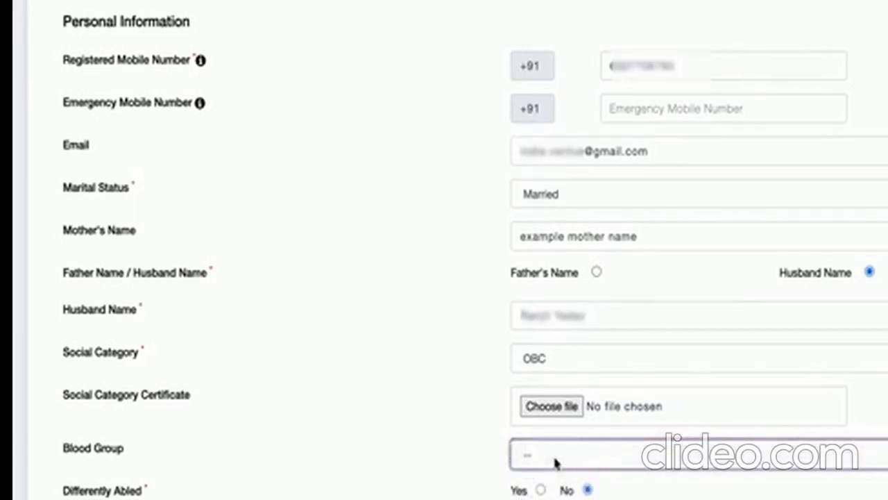
pyautogui.scroll(-3, 555, 463)
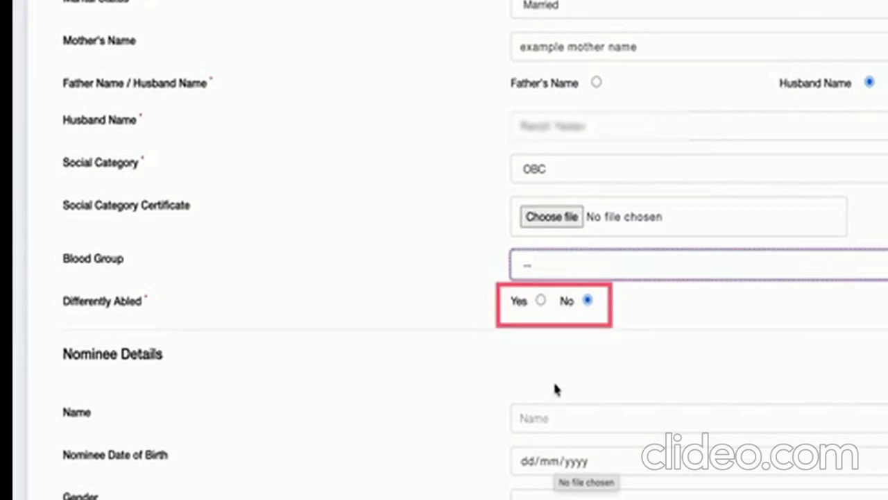
# - Enter the nominee's name and date of birth
pyautogui.scroll(-3, 555, 390)
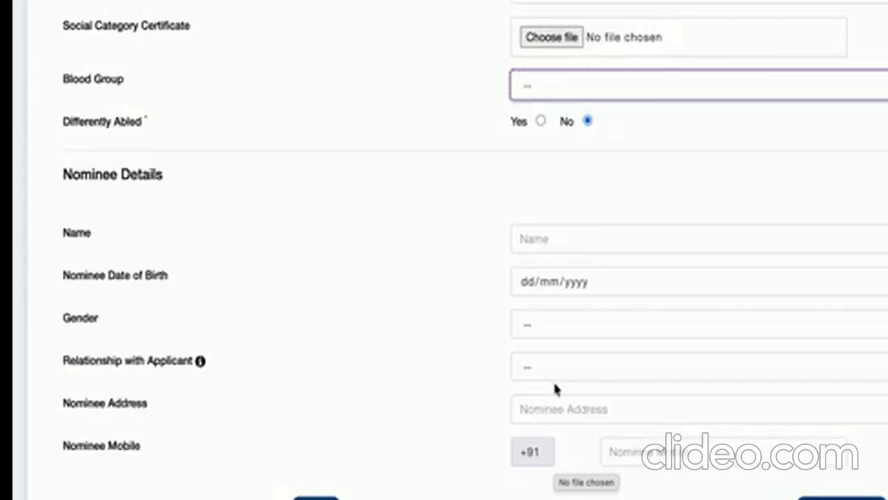
pyautogui.scroll(-2, 553, 385)
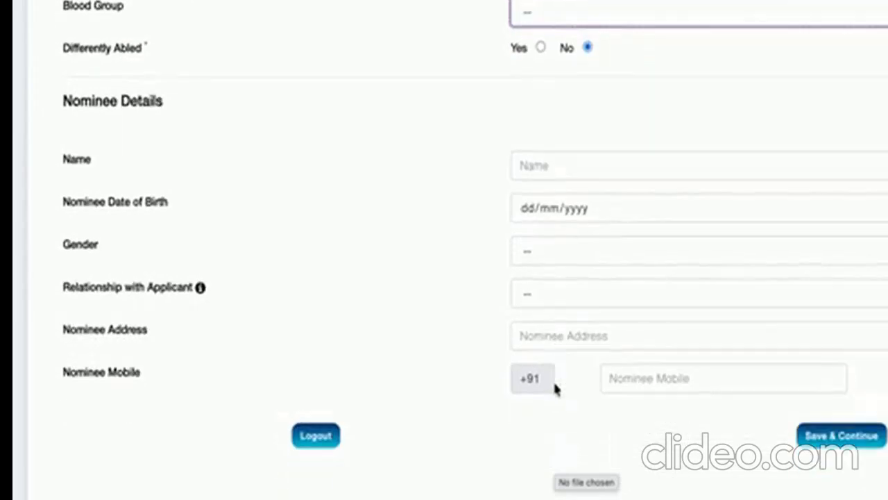
pyautogui.click(616, 160)
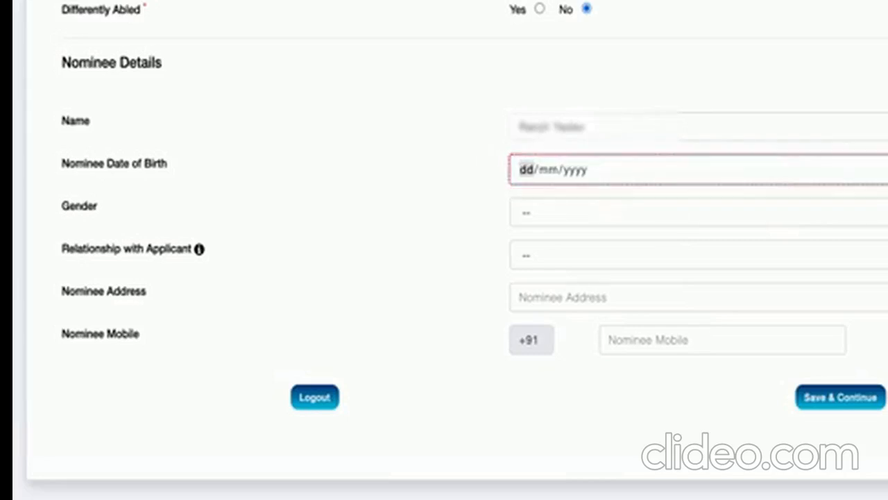
pyautogui.hotkey('alt', 'Down')
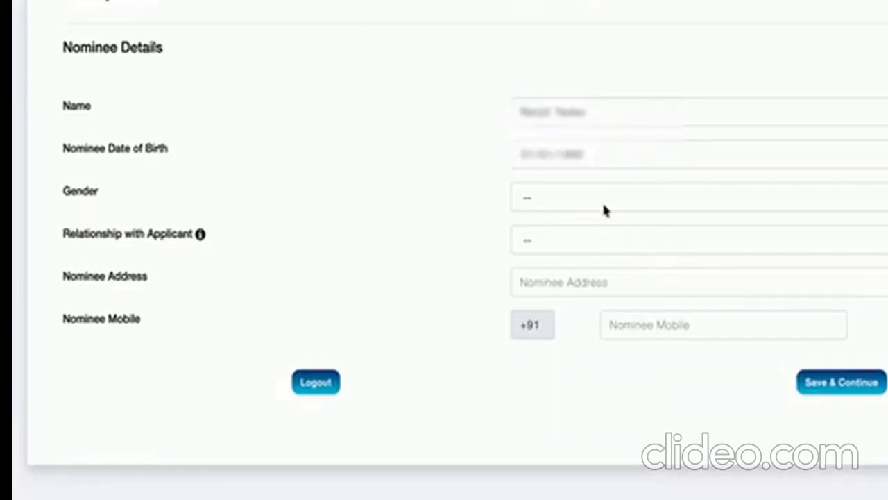
# - Set nominee gender Male and relationship Husband, then enter the address and nominee's mobile number
pyautogui.click(599, 200)
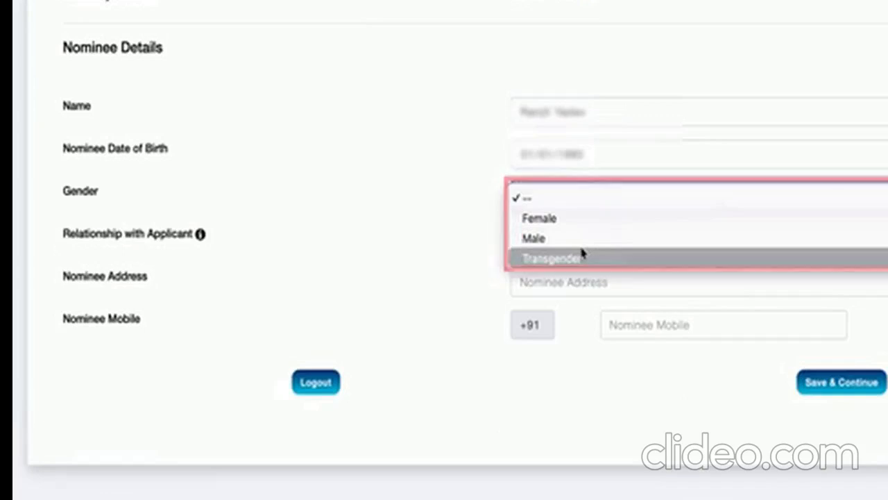
pyautogui.click(579, 240)
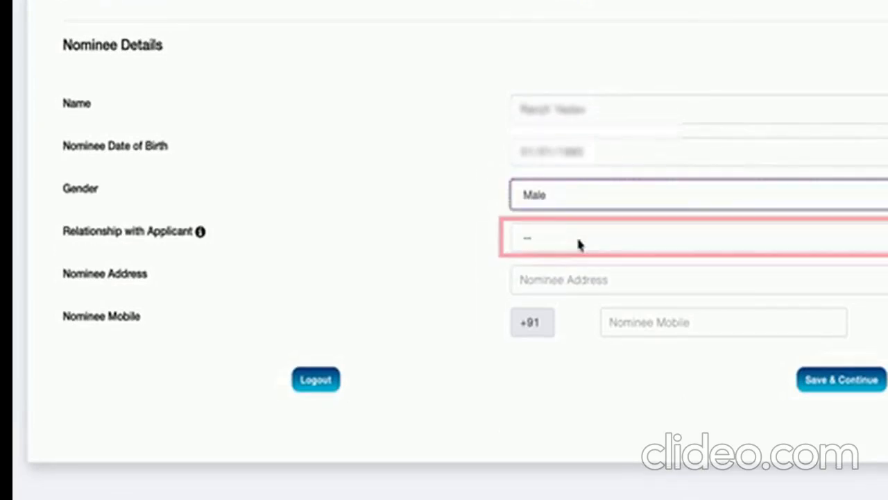
pyautogui.click(578, 243)
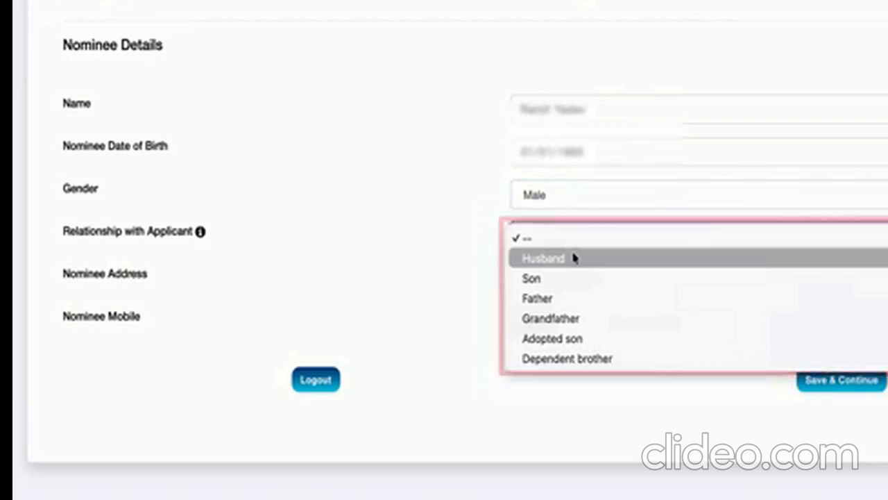
pyautogui.click(574, 258)
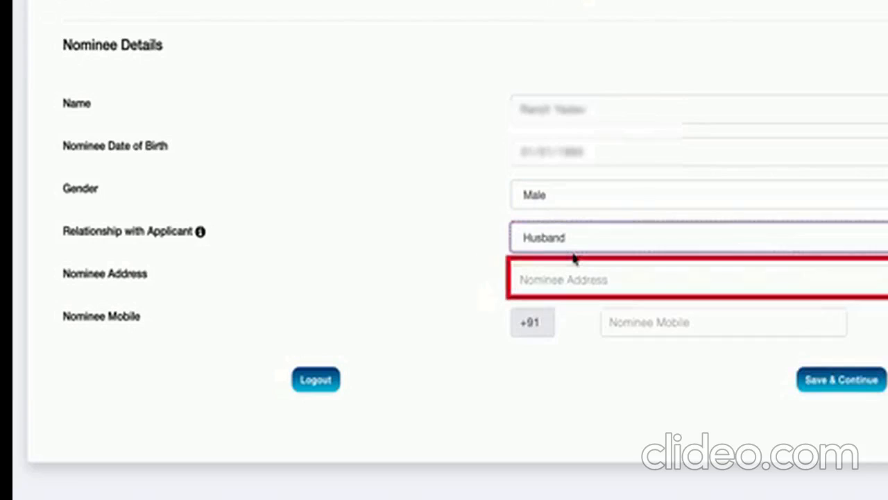
pyautogui.click(568, 276)
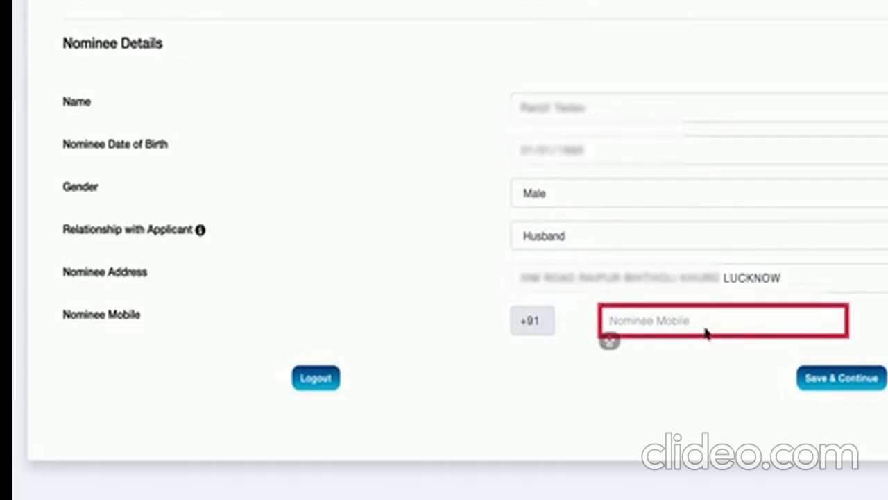
pyautogui.write('8')
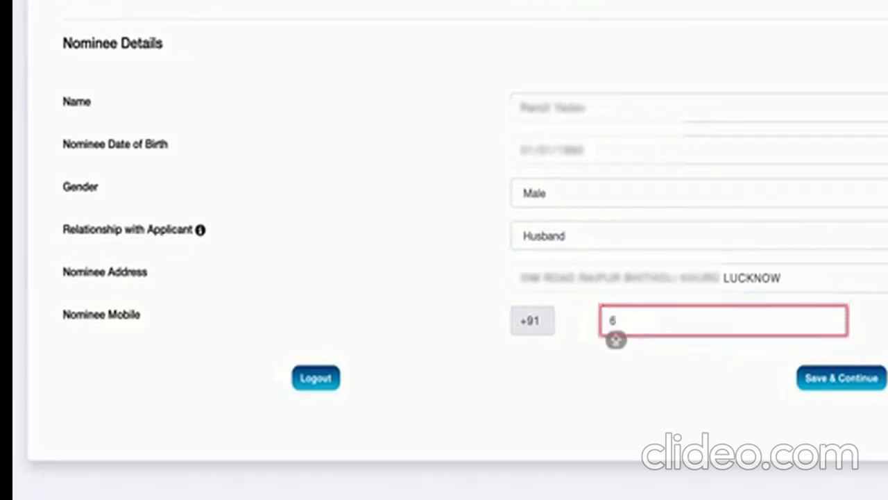
pyautogui.write('887')
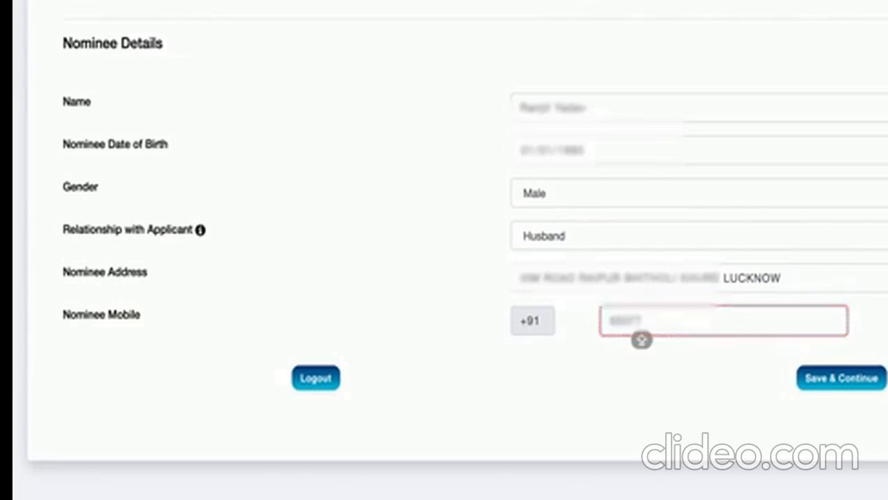
pyautogui.write('7587')
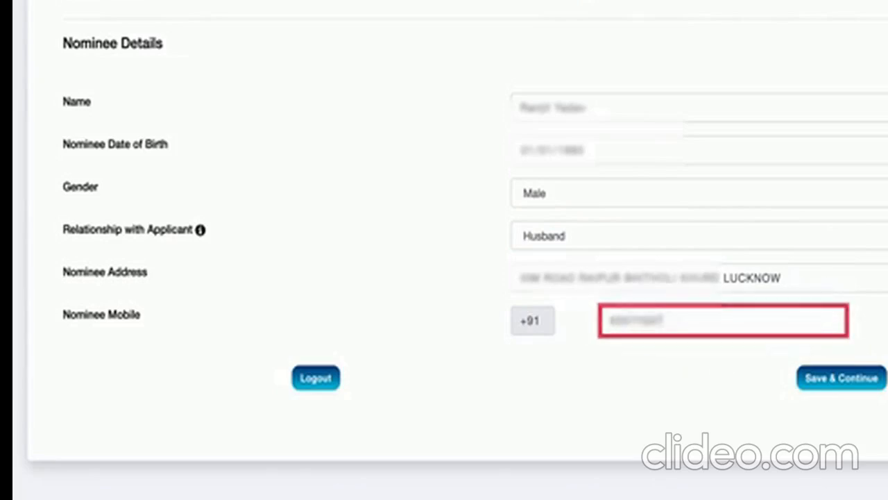
pyautogui.write('8')
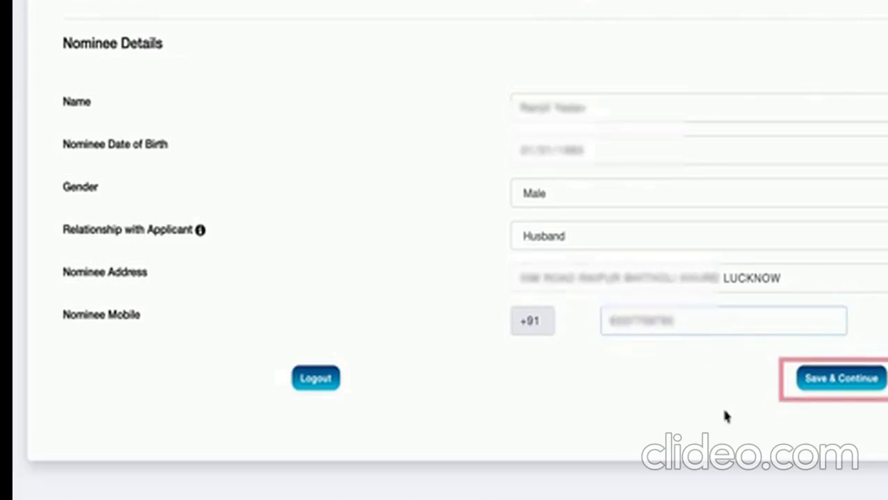
# - Save the nominee details, set home state to UTTAR PRADESH, and open the home district list
pyautogui.click(870, 378)
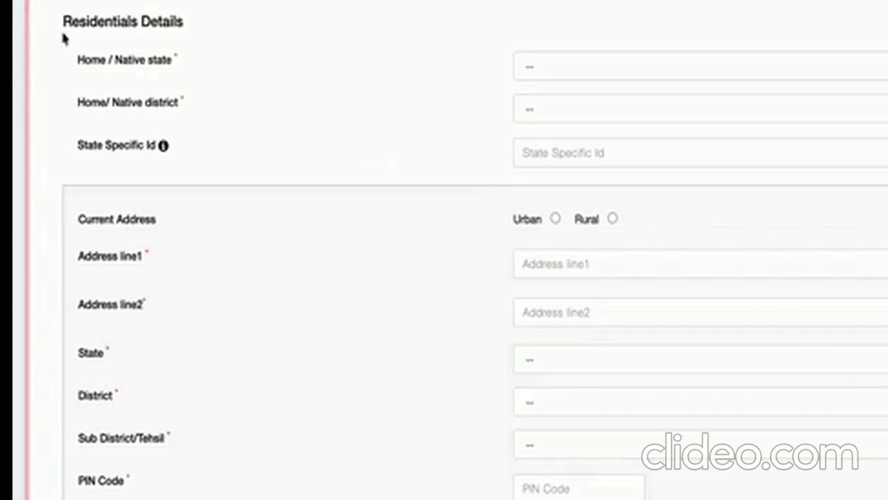
pyautogui.click(558, 73)
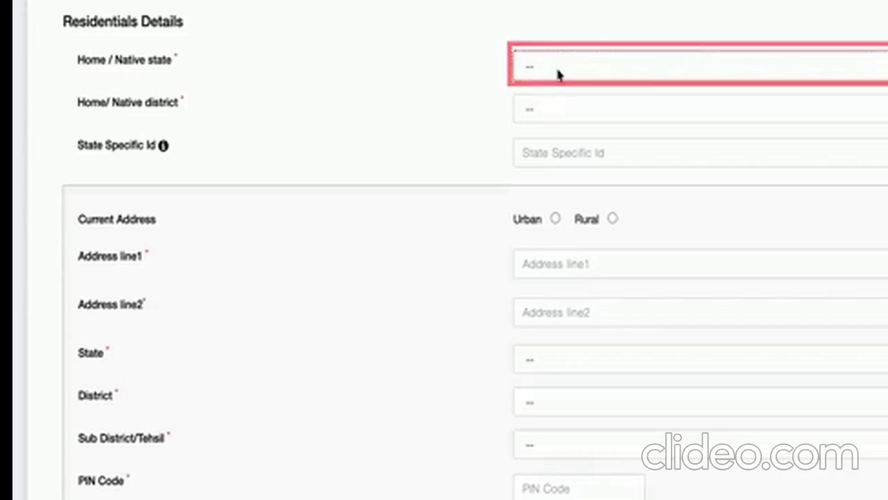
pyautogui.click(559, 75)
pyautogui.scroll(-5, 575, 293)
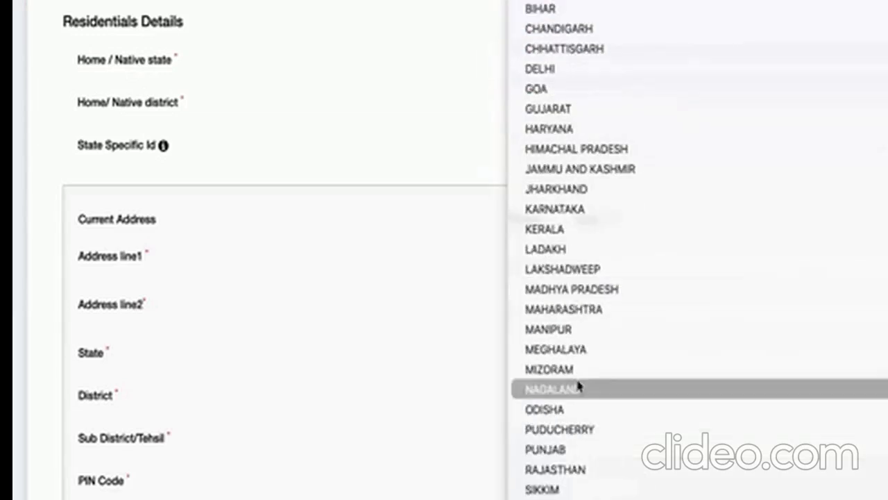
pyautogui.click(575, 498)
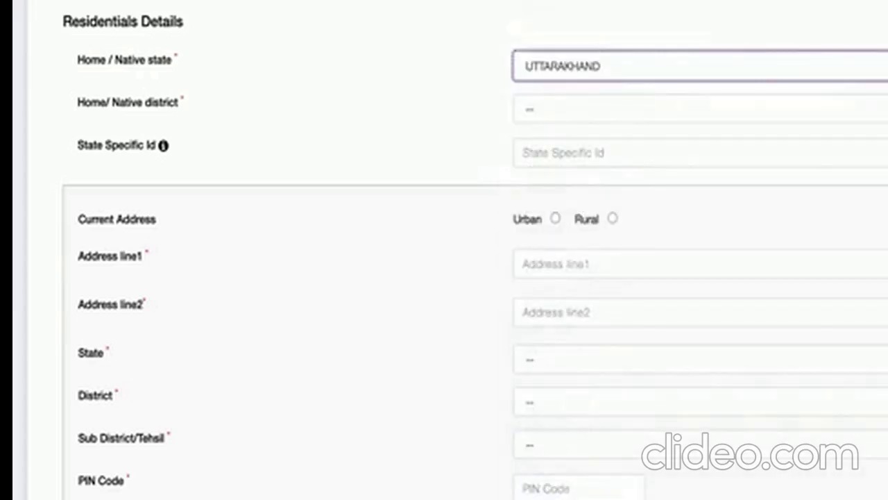
pyautogui.click(595, 110)
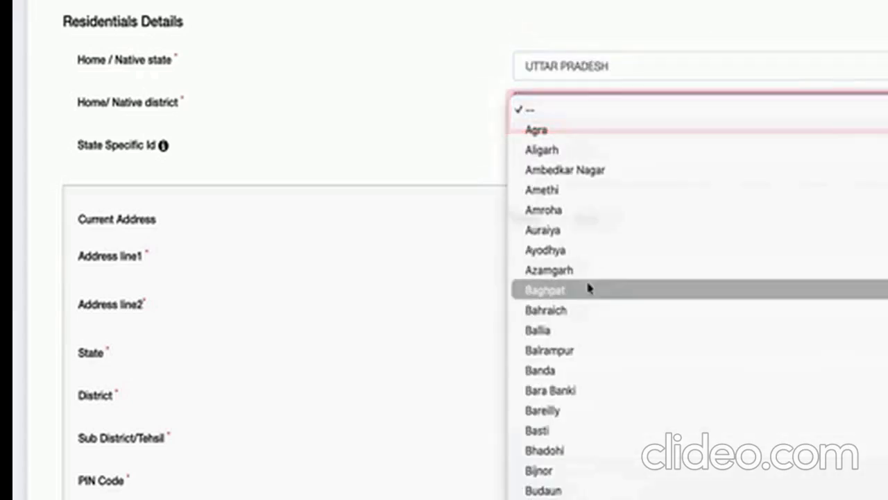
pyautogui.scroll(-6, 587, 288)
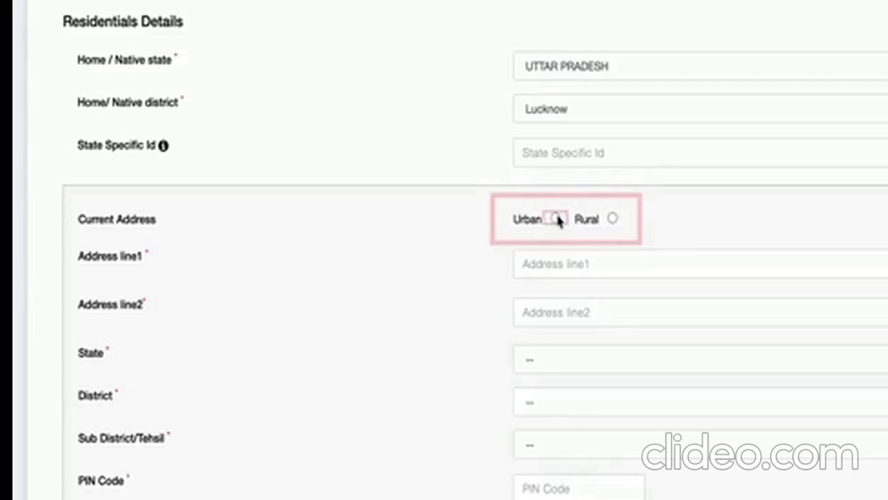
# - Mark the current address as Urban and enter both address lines, the first as LUCKNOW
pyautogui.click(559, 220)
pyautogui.scroll(-2, 433, 306)
pyautogui.click(561, 154)
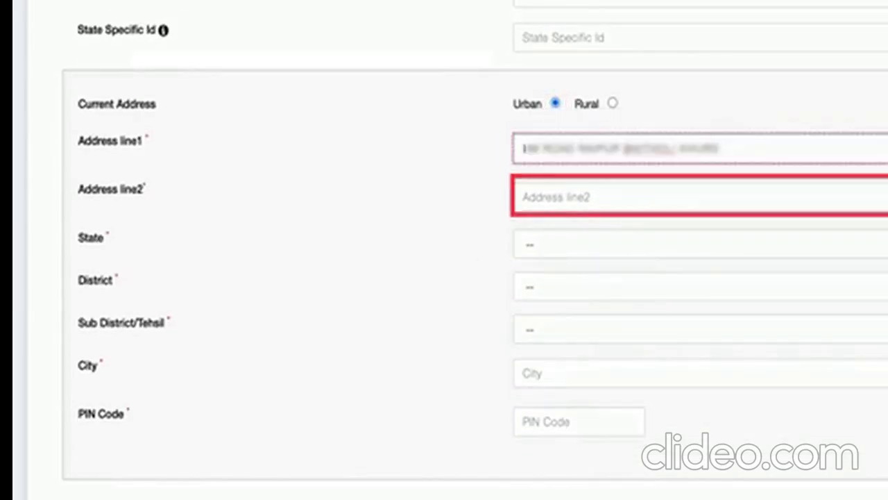
pyautogui.write('LUCKNOW')
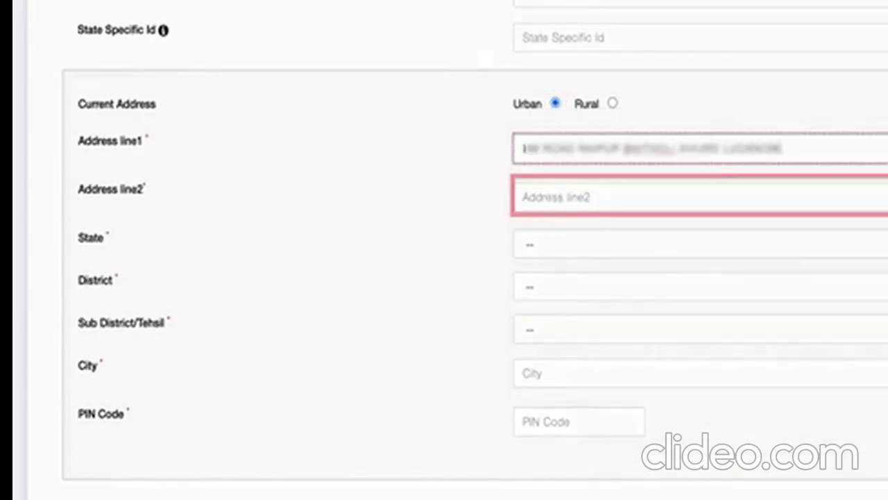
pyautogui.click(366, 216)
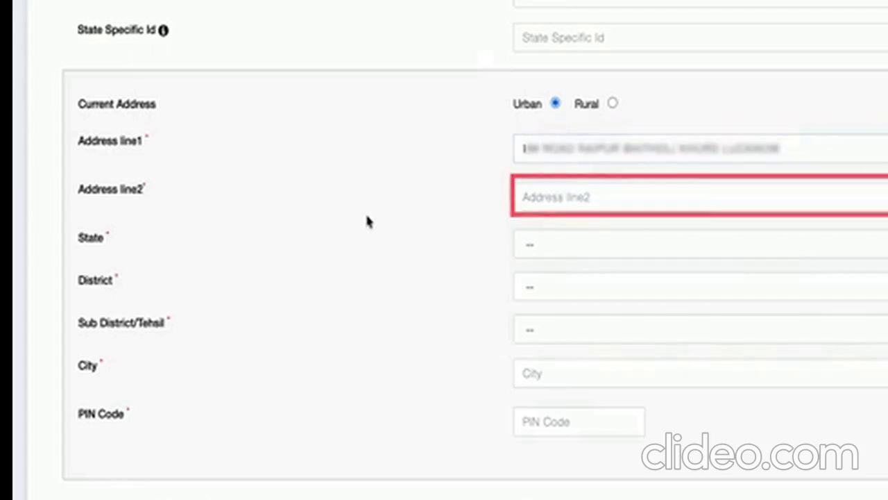
pyautogui.click(611, 200)
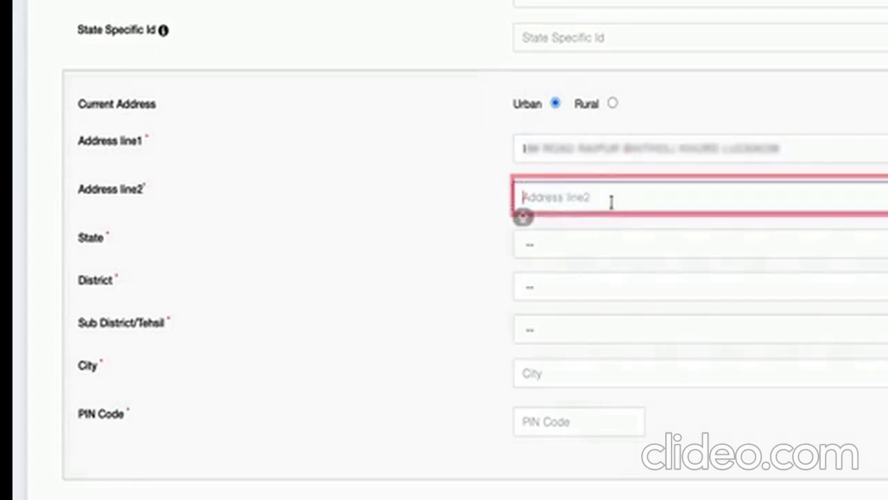
pyautogui.write('MIxxxxxxxx')
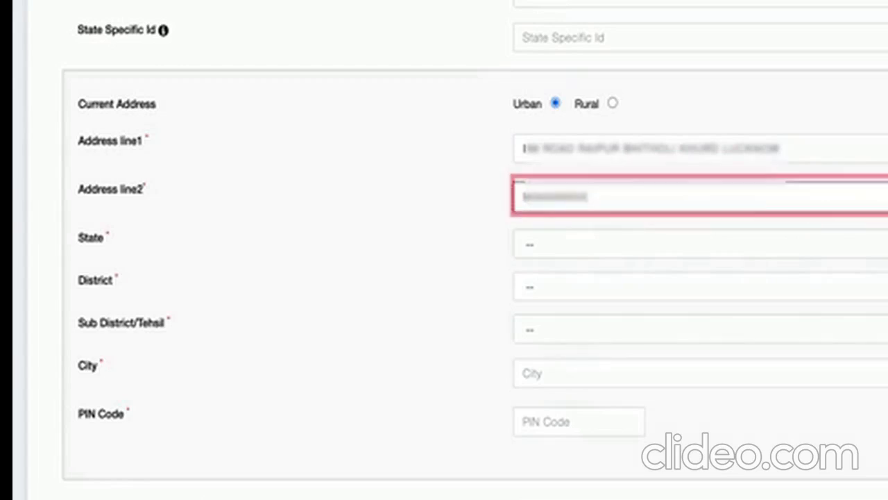
pyautogui.write(' xxxxx MANDIR')
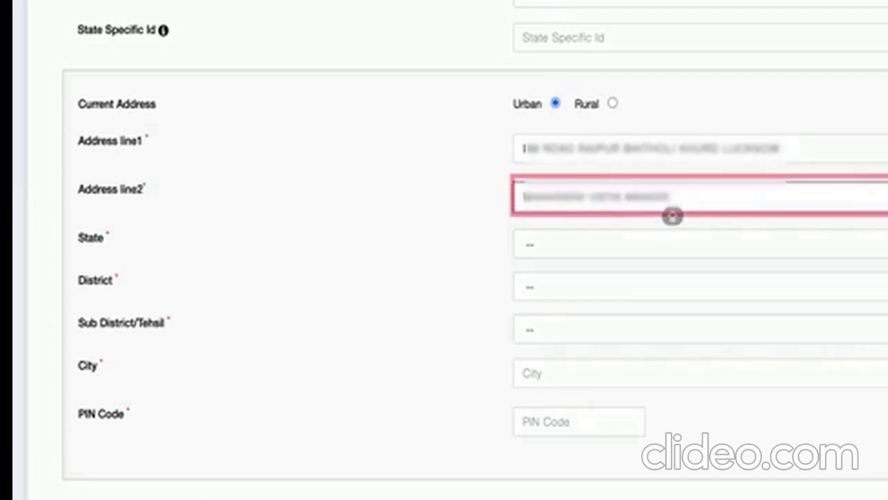
pyautogui.press('Tab')
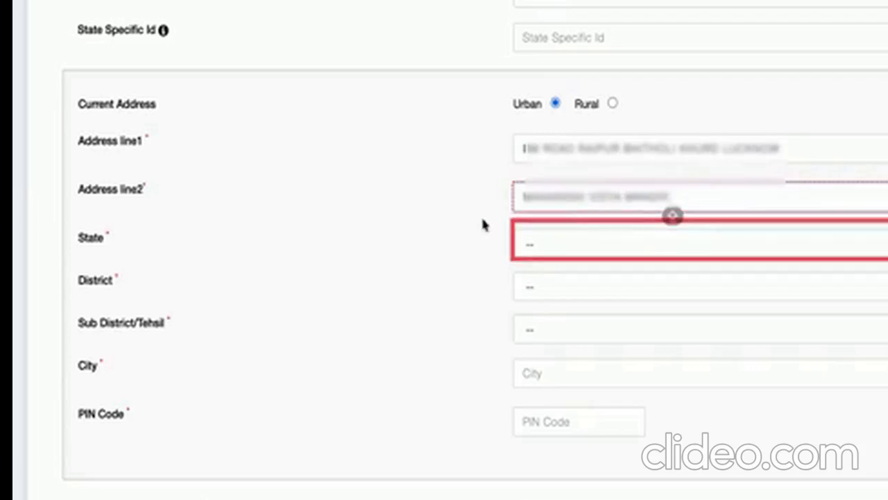
# - Choose state UTTAR PRADESH, pick a sub-district, enter city LUCKNOW and the PIN code
pyautogui.click(589, 250)
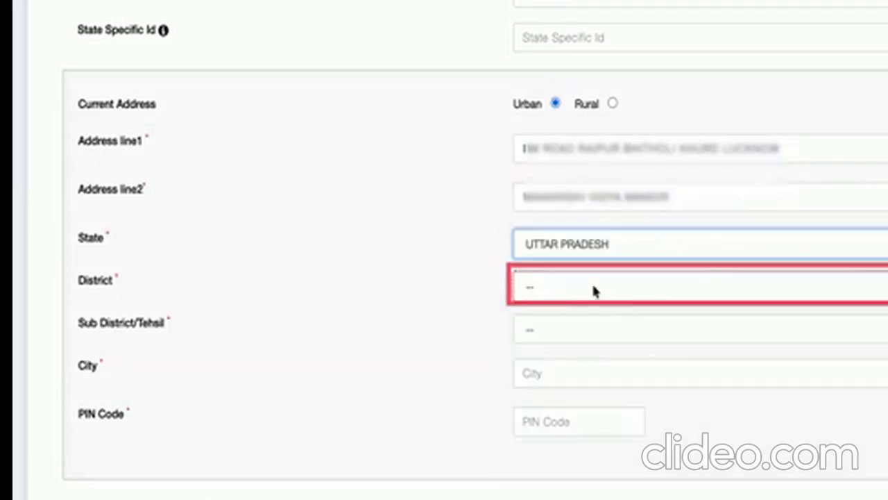
pyautogui.click(593, 285)
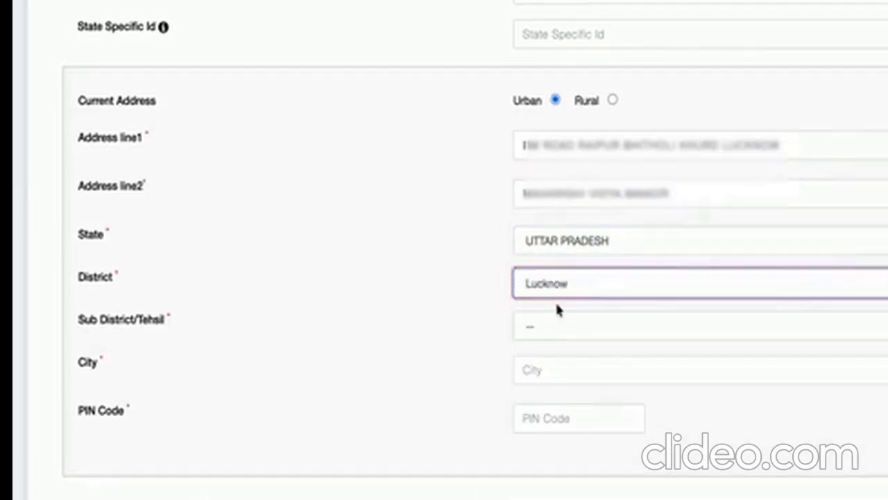
pyautogui.scroll(-1, 555, 309)
pyautogui.click(559, 308)
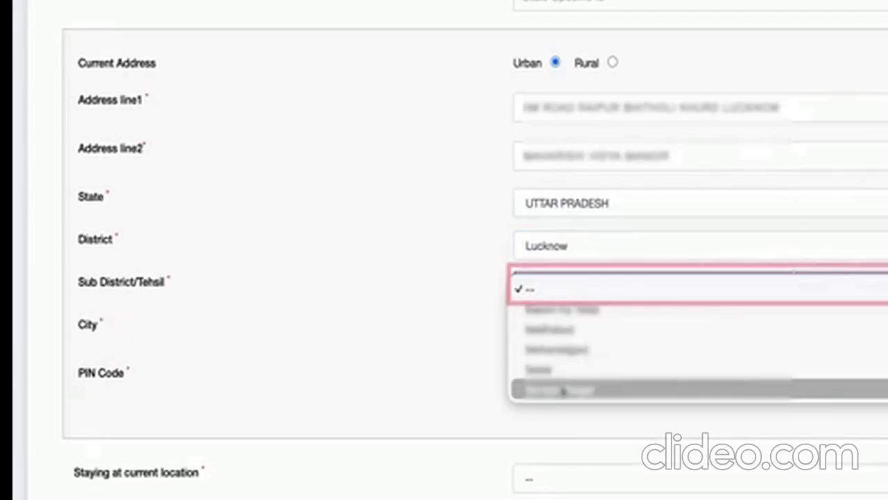
pyautogui.click(562, 371)
pyautogui.click(544, 333)
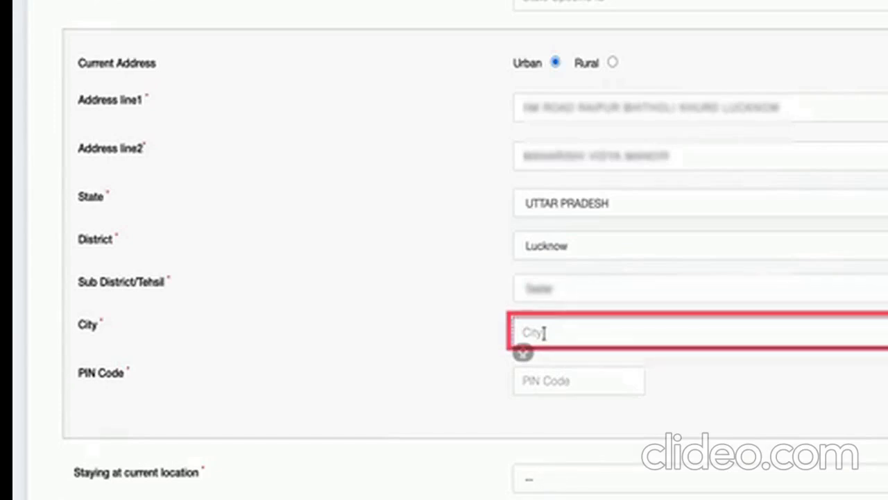
pyautogui.write('LUCKNOW')
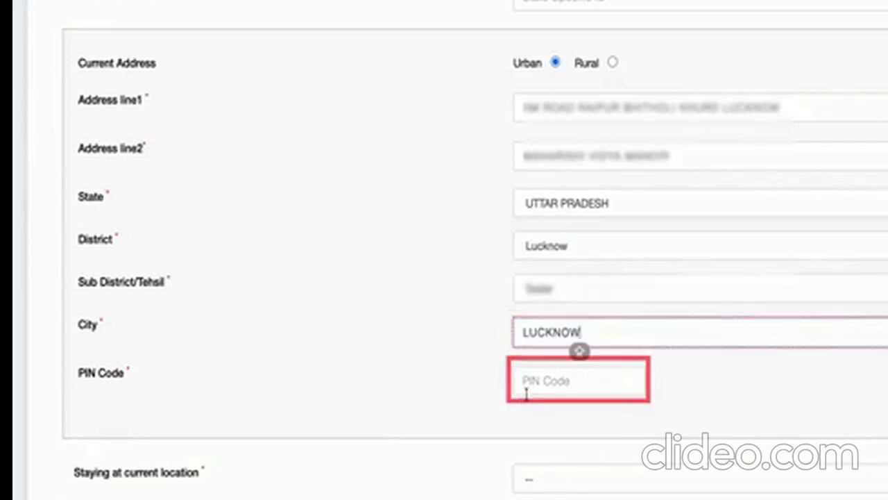
pyautogui.click(541, 388)
pyautogui.write('226020')
pyautogui.scroll(-3, 849, 425)
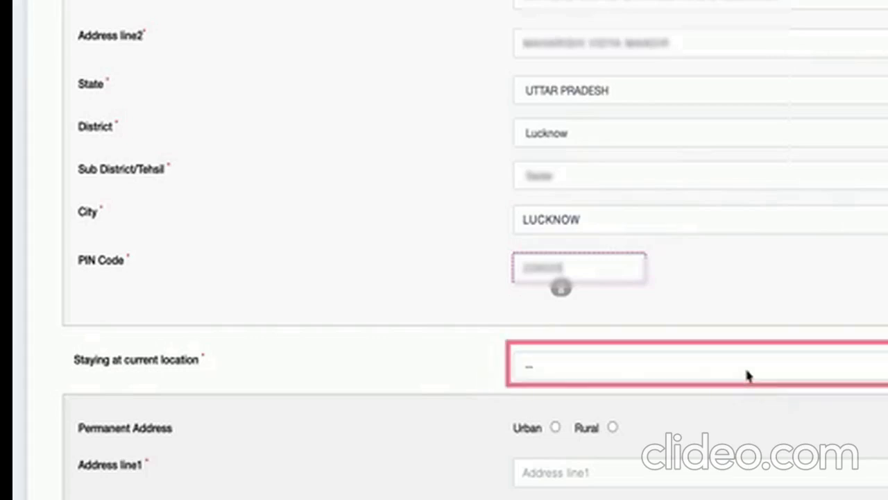
# - Set stay at current location to More than 25 years and mark the permanent address Urban
pyautogui.click(747, 375)
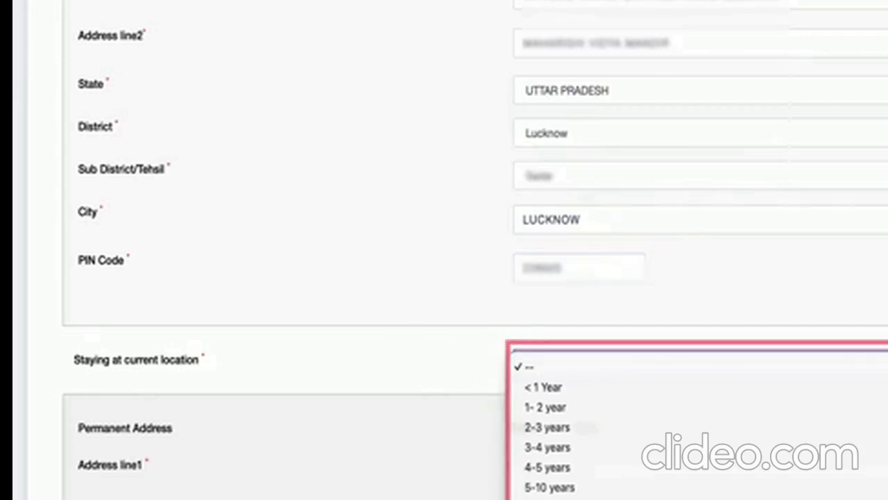
pyautogui.scroll(-4, 632, 487)
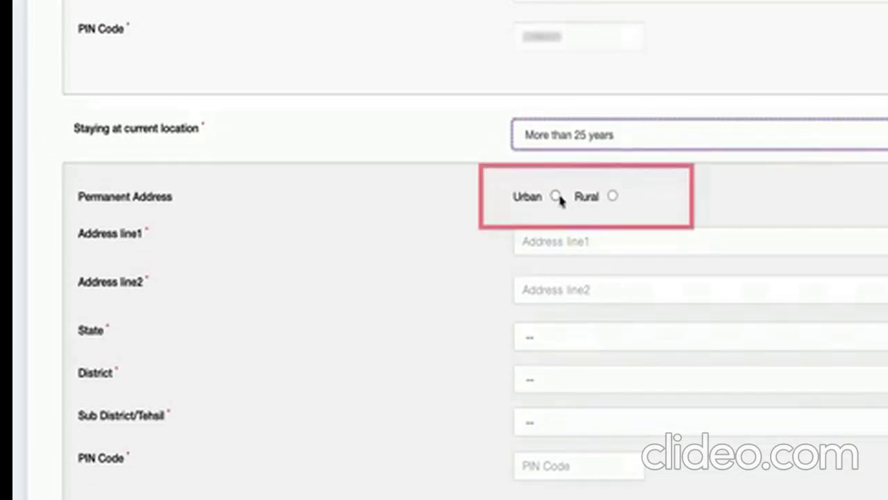
pyautogui.click(556, 197)
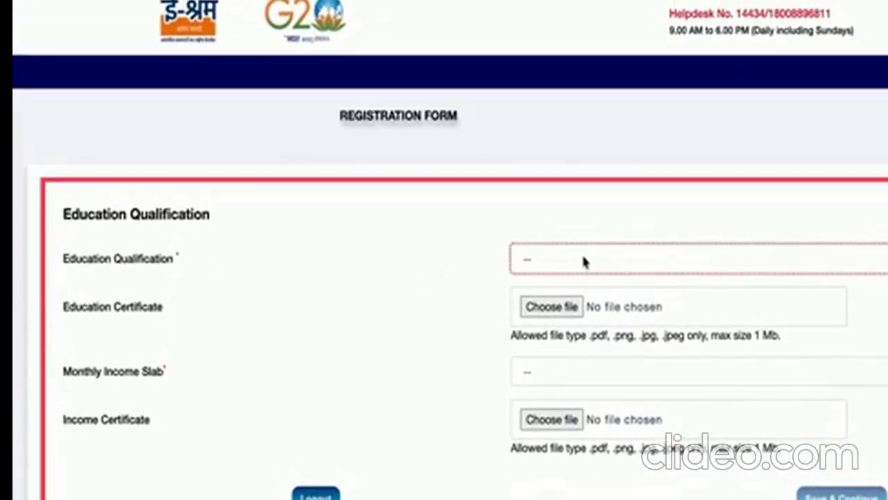
# - Choose Secondary as the education qualification, then try attaching an education certificate
pyautogui.click(583, 258)
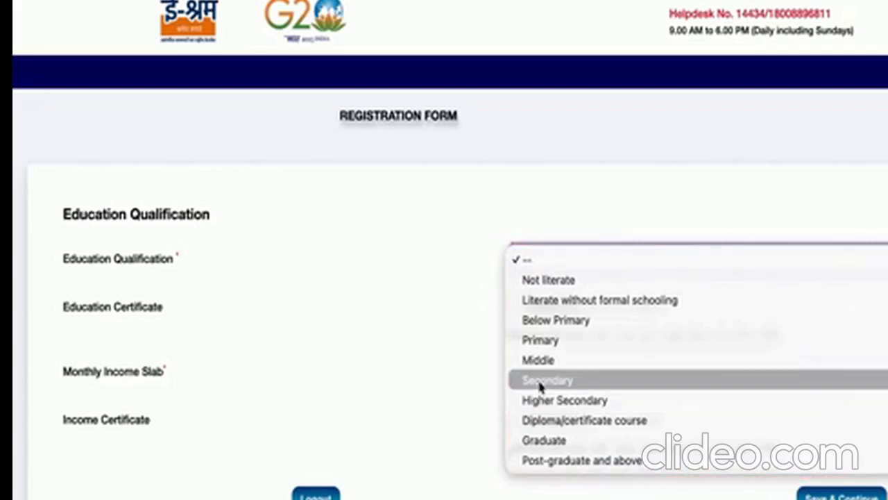
pyautogui.click(539, 380)
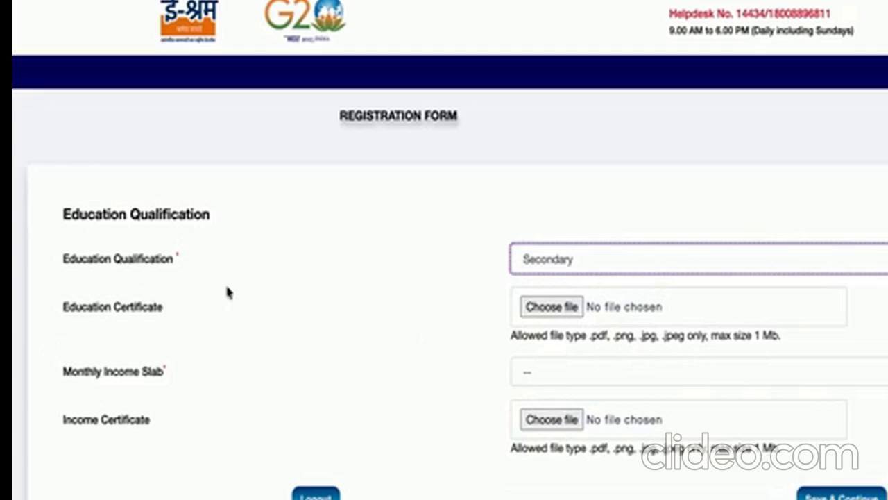
pyautogui.click(558, 316)
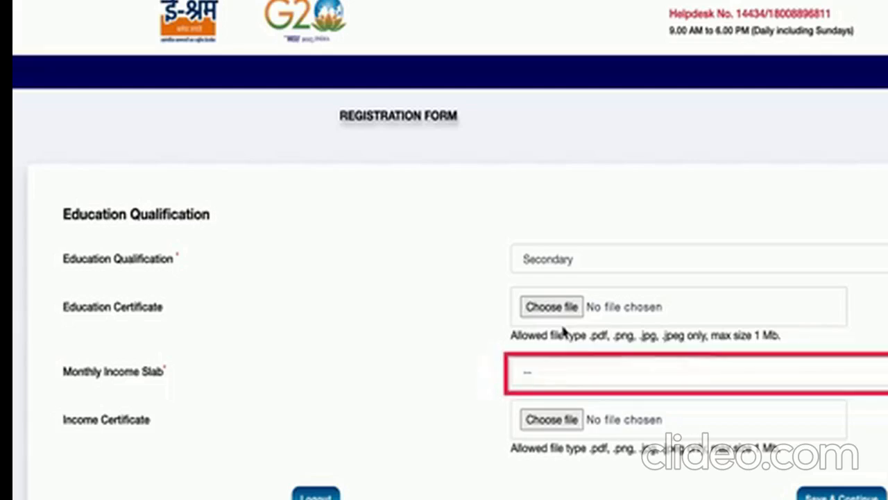
# - Select the 10000 & Below monthly income slab and save to reach Occupation and Skills
pyautogui.click(550, 375)
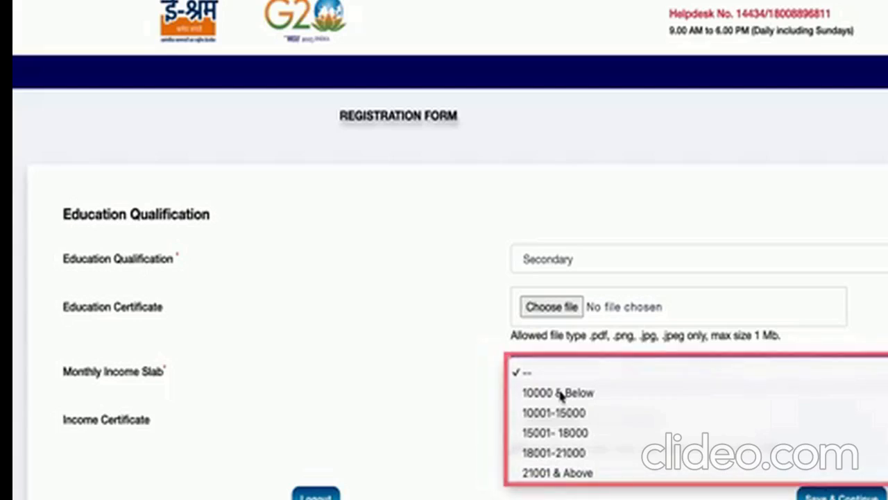
pyautogui.click(561, 393)
pyautogui.click(839, 495)
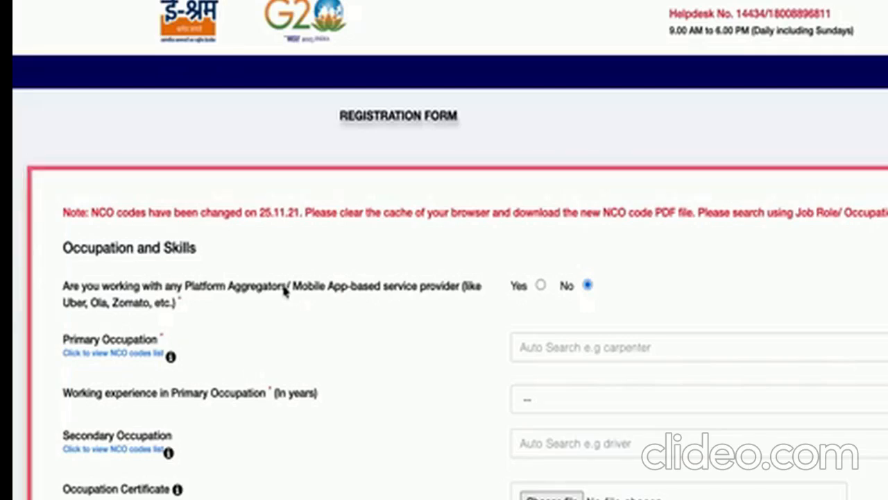
# - Search the Primary Occupation field for OTHERS to bring up matching suggestions
pyautogui.click(620, 354)
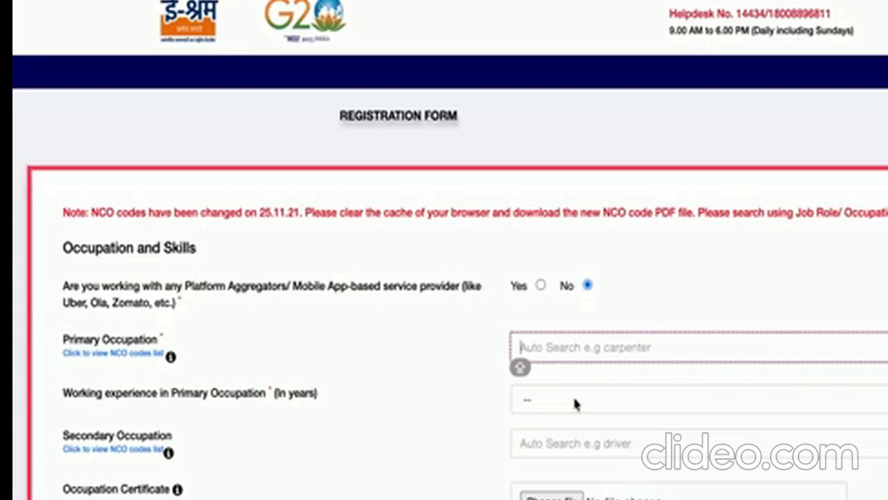
pyautogui.click(283, 287)
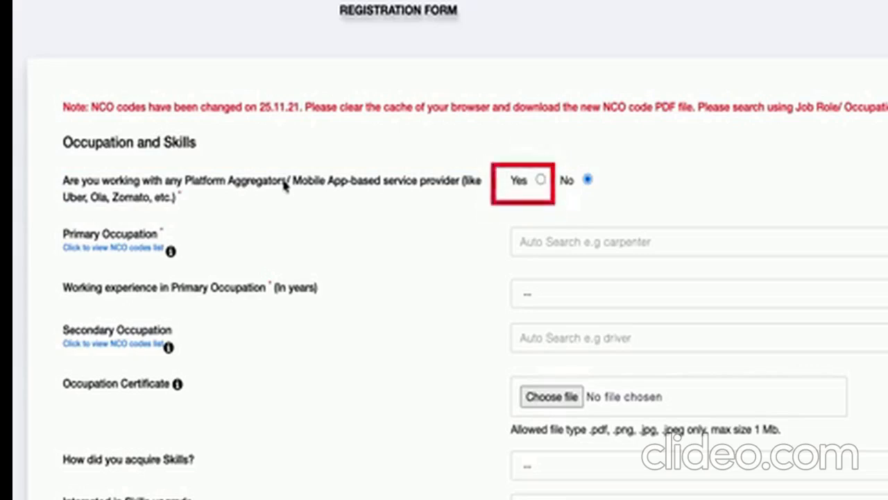
pyautogui.click(537, 250)
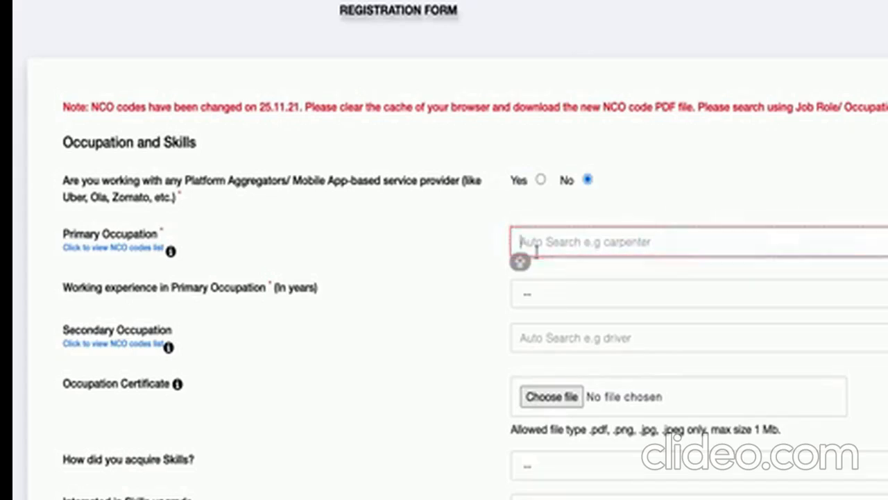
pyautogui.write('OTHERS')
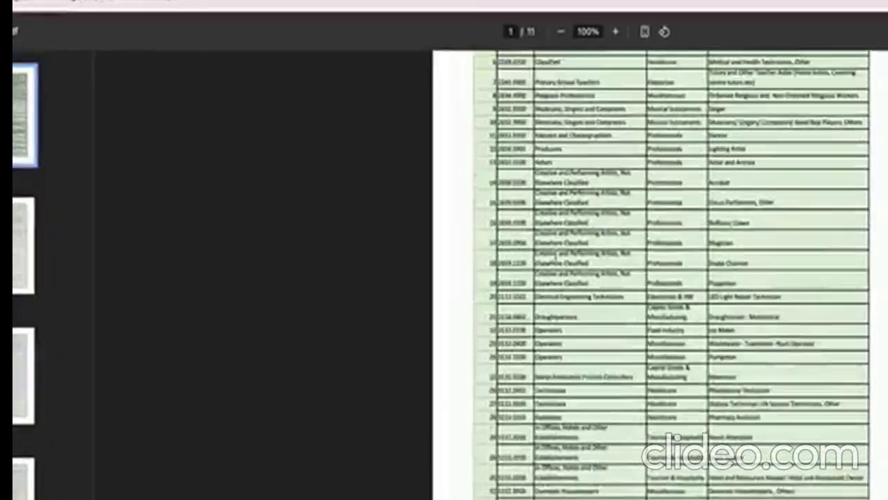
# - Scroll through the NCO codes PDF, then complete the occupation search to pick Others
pyautogui.scroll(-10, 548, 266)
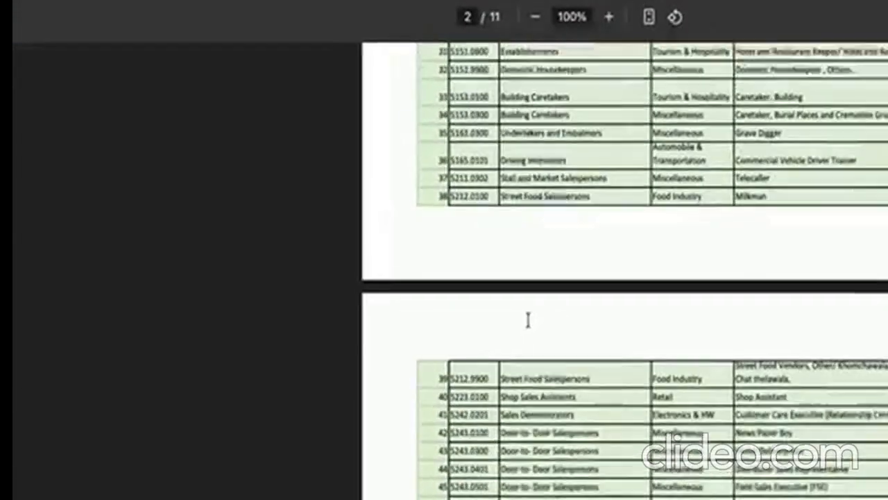
pyautogui.scroll(-10, 527, 320)
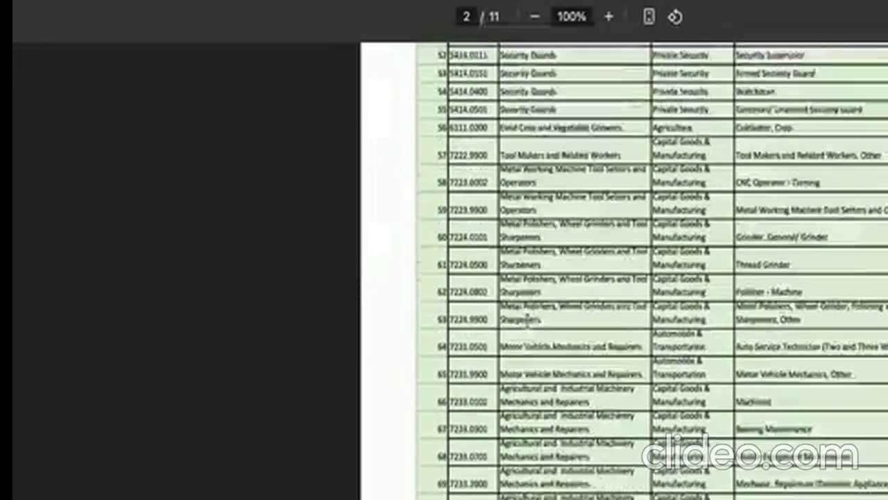
pyautogui.scroll(-20, 528, 319)
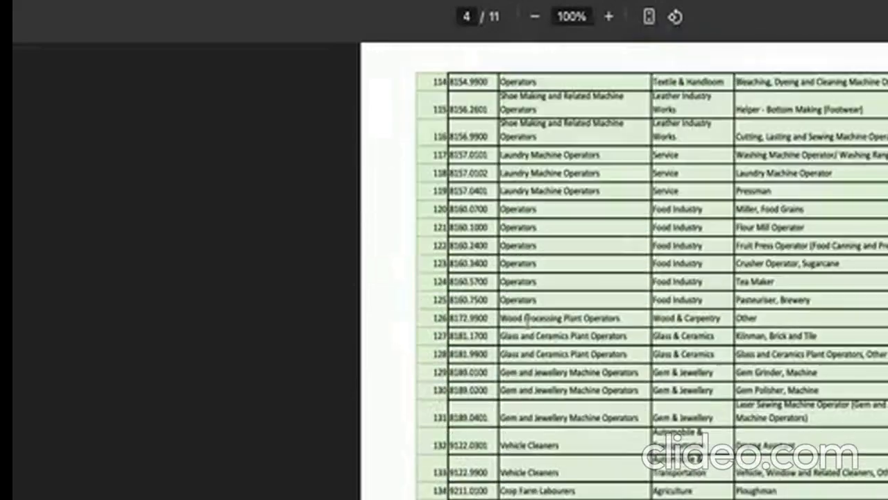
pyautogui.scroll(-7, 527, 321)
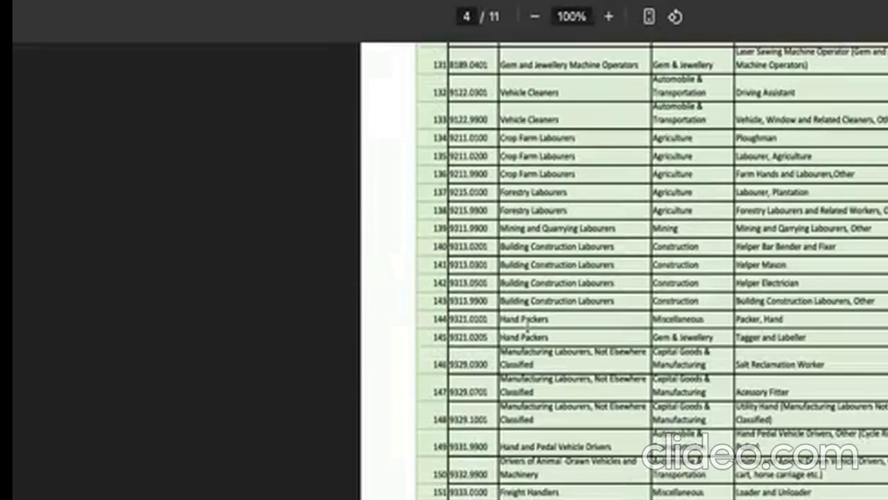
pyautogui.scroll(-10, 527, 326)
pyautogui.scroll(-20, 527, 322)
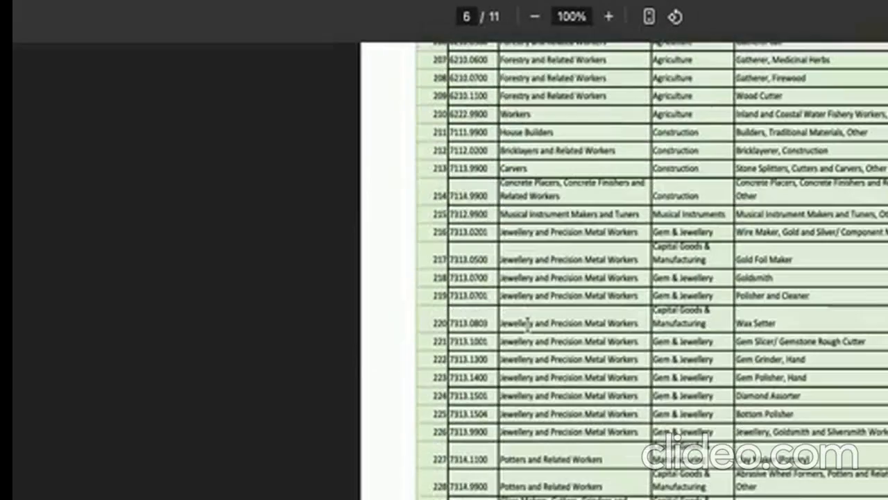
pyautogui.scroll(-12, 526, 323)
pyautogui.scroll(3, 526, 320)
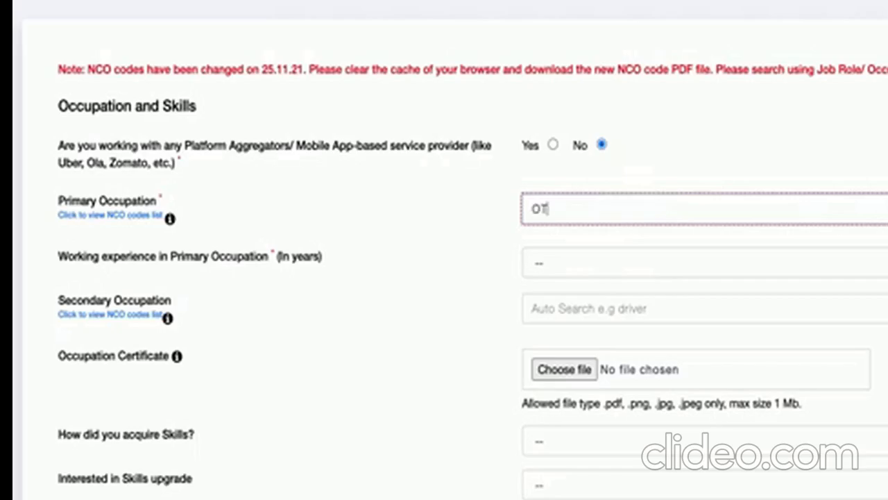
pyautogui.write('HERS')
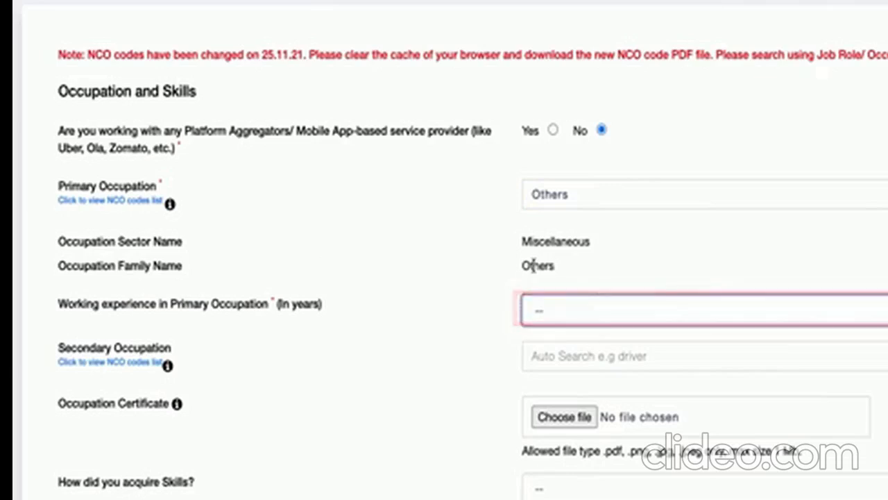
# - Set primary occupation working experience to 0 years and cancel attaching an occupation certificate
pyautogui.click(575, 310)
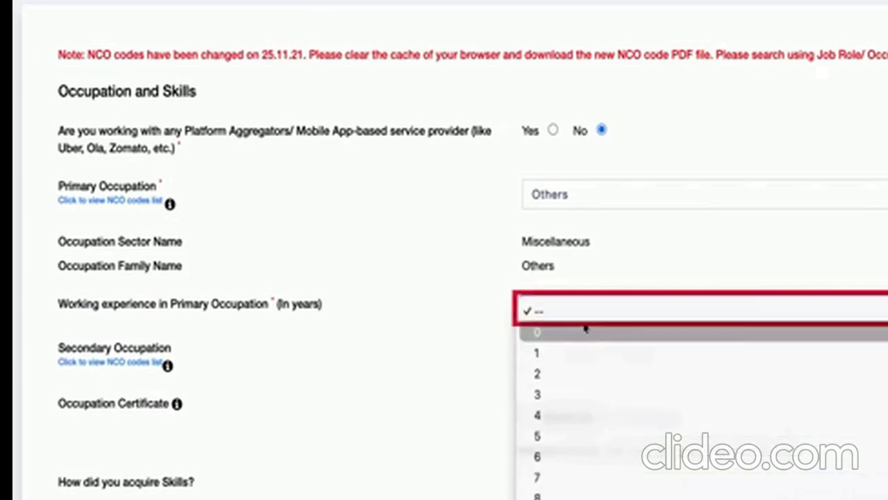
pyautogui.press('Down')
pyautogui.press('Down')
pyautogui.press('Down')
pyautogui.press('Down')
pyautogui.press('Down')
pyautogui.press('Down')
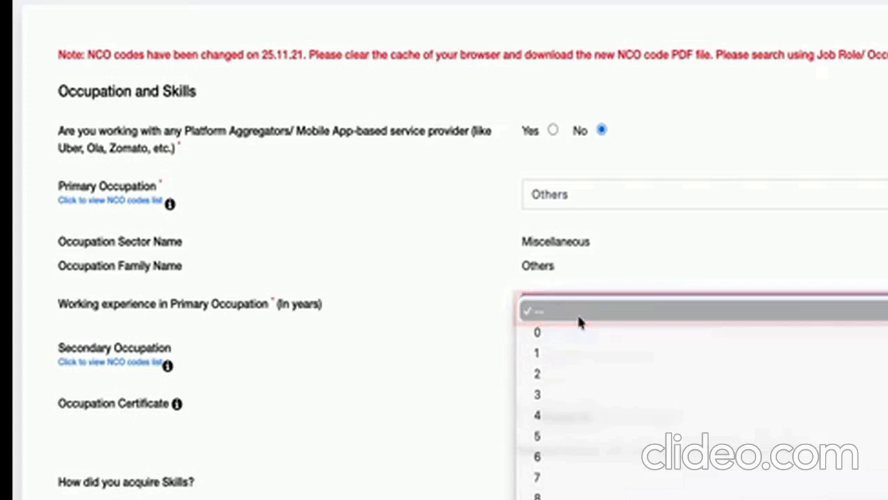
pyautogui.click(579, 331)
pyautogui.click(561, 359)
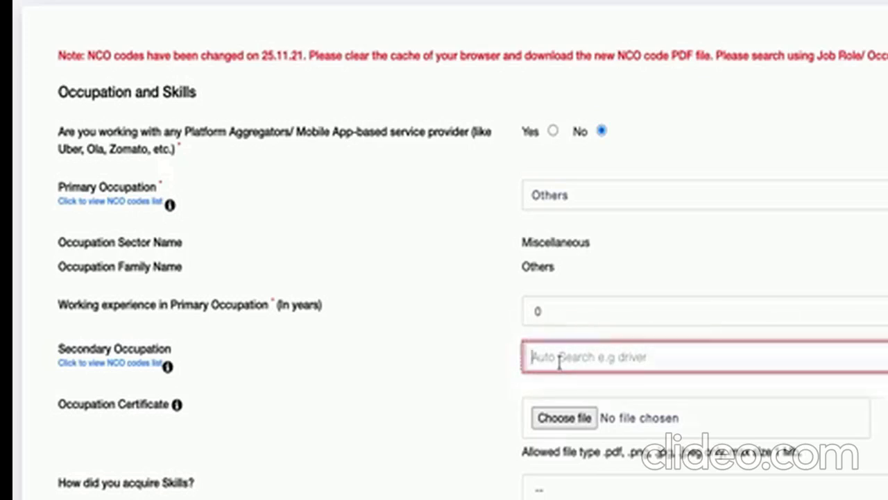
pyautogui.scroll(-3, 559, 362)
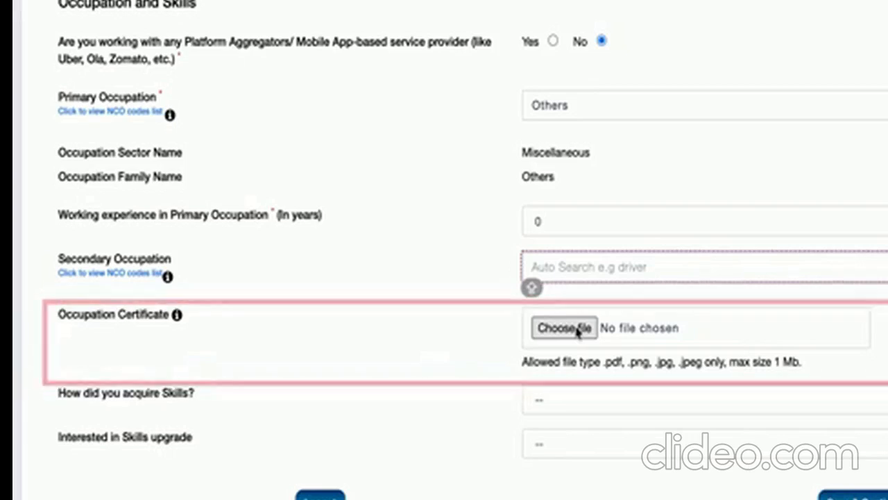
pyautogui.click(577, 330)
pyautogui.click(778, 461)
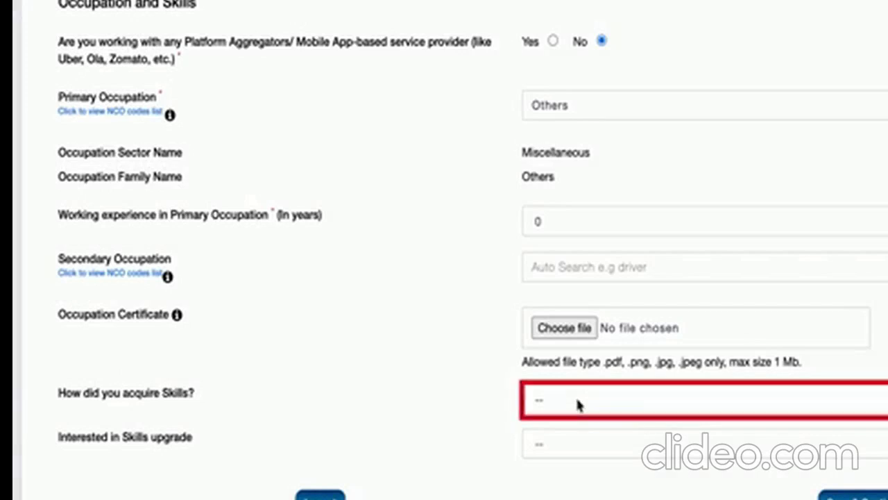
# - Record no vocational training for skills acquired, set sub skills, and save to reach bank details
pyautogui.click(572, 403)
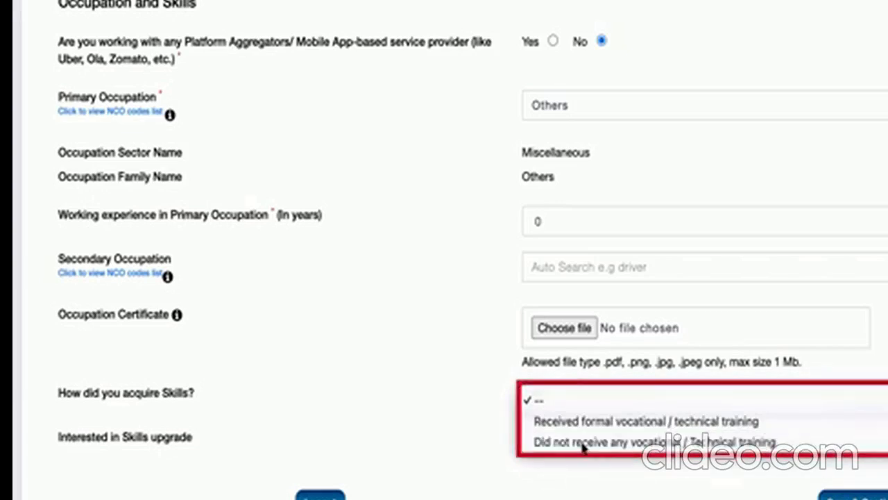
pyautogui.click(583, 444)
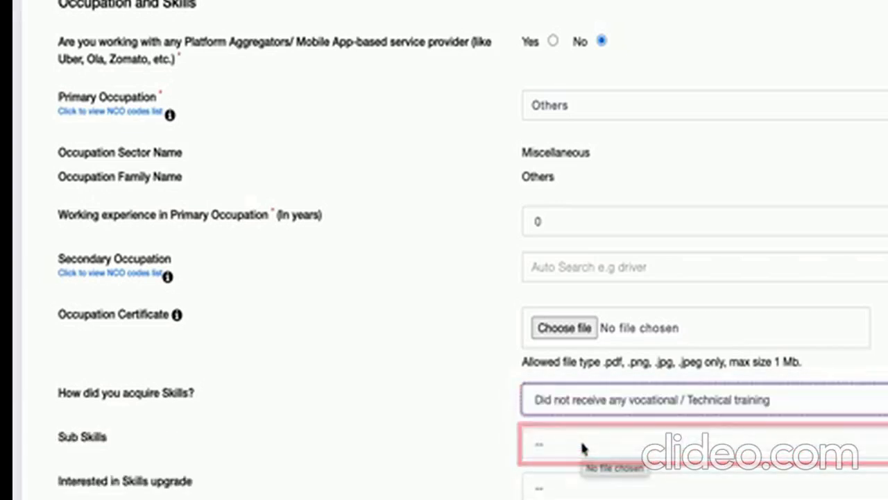
pyautogui.click(582, 445)
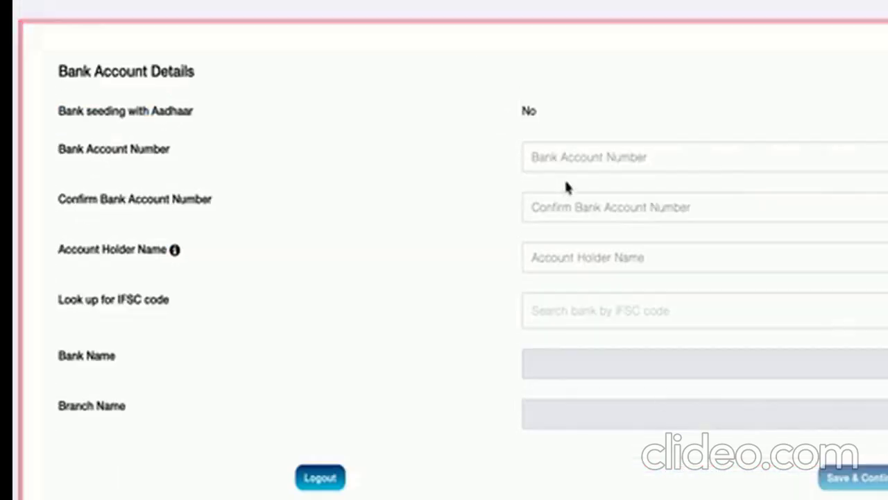
pyautogui.click(571, 158)
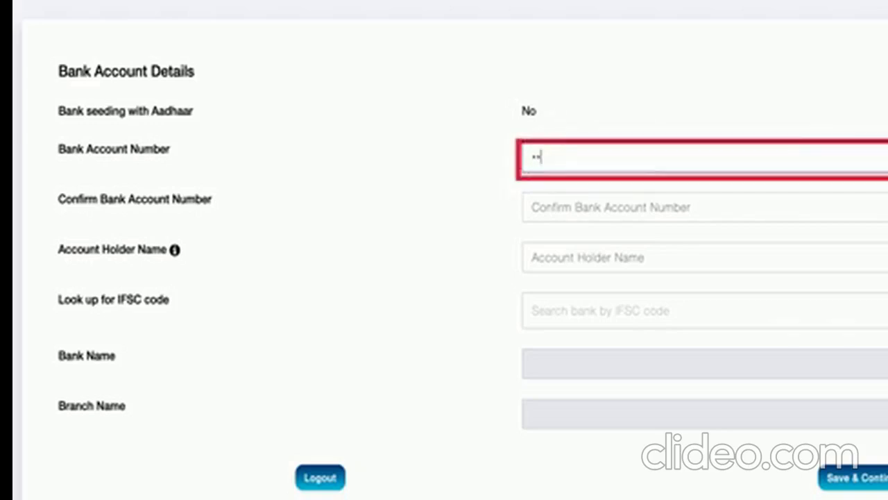
# - Enter the bank account number and confirm it in the second field
pyautogui.write('1234')
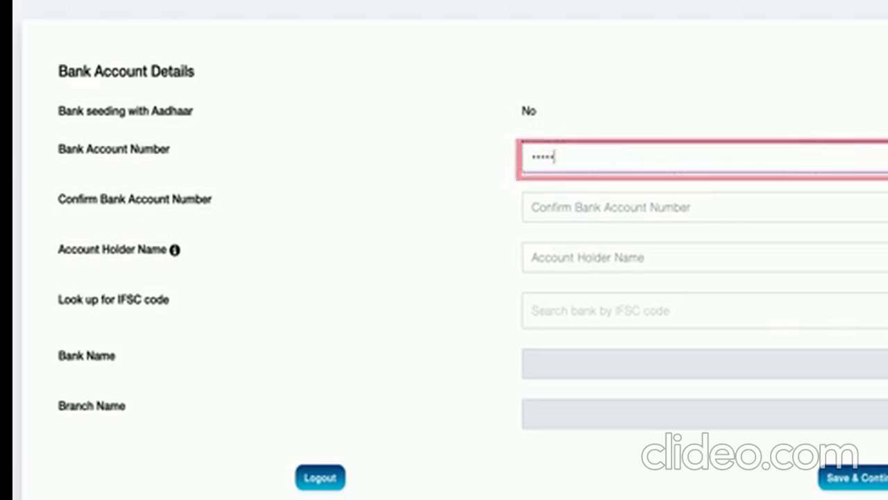
pyautogui.write('5678')
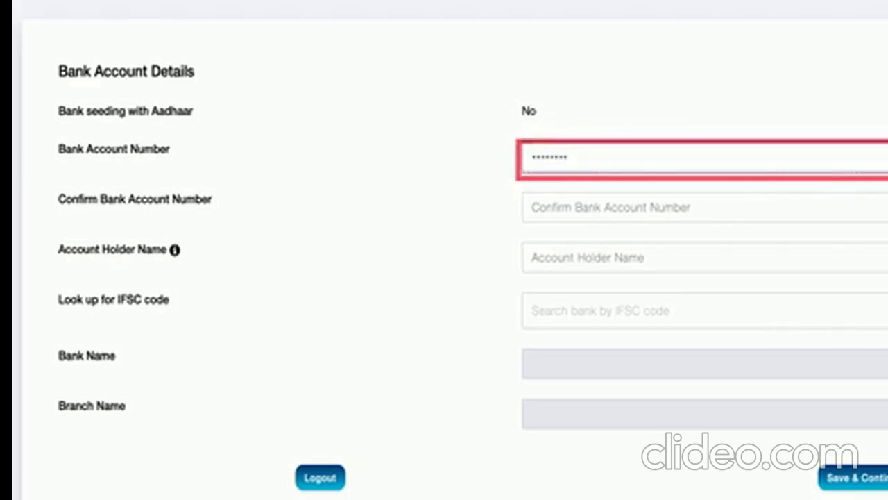
pyautogui.write('901')
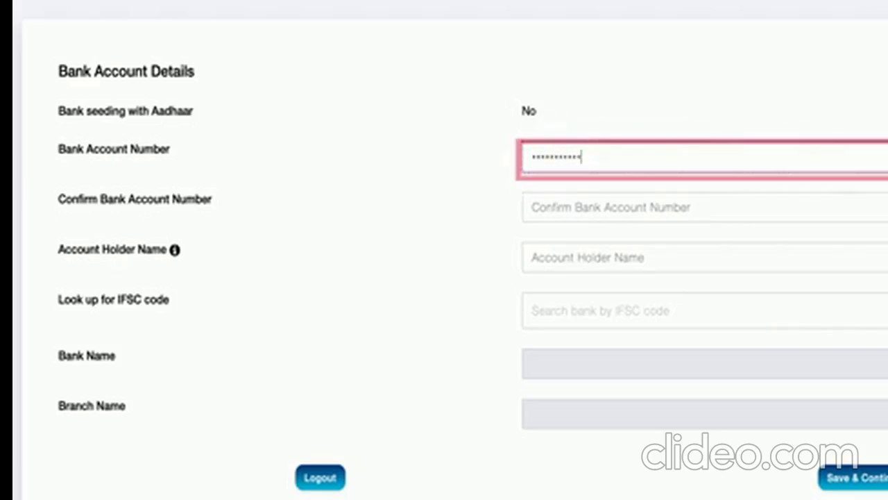
pyautogui.write('23')
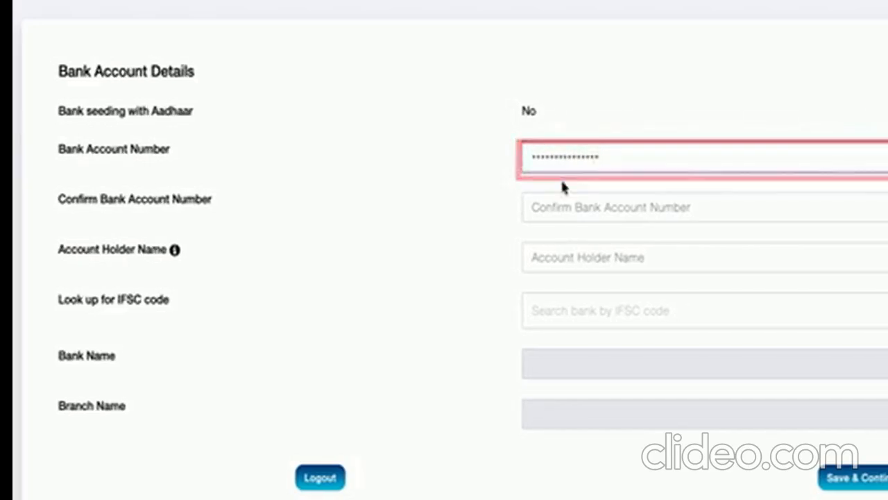
pyautogui.click(564, 201)
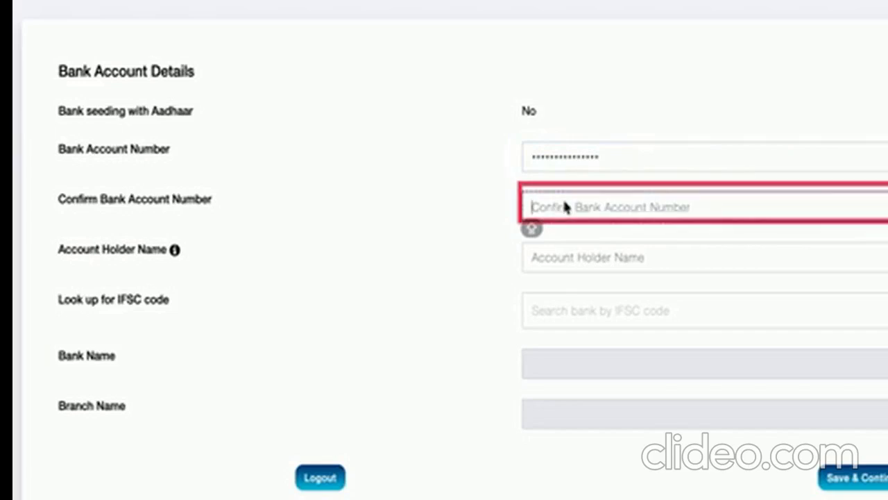
pyautogui.write('30')
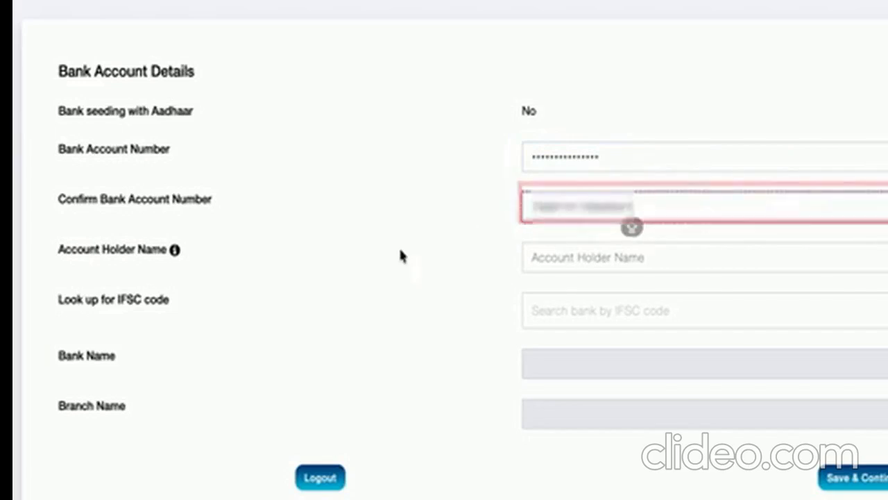
# - Enter the account holder's name and IFSC code for BANK OF INDIA, then save
pyautogui.click(576, 257)
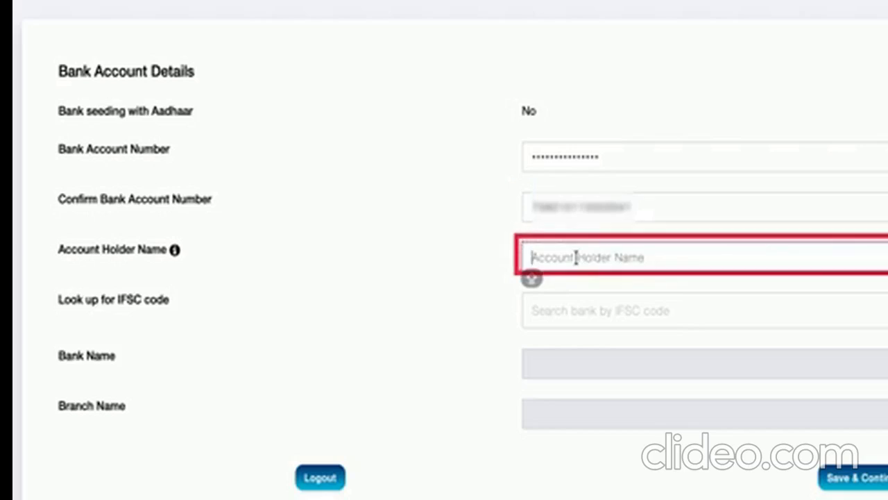
pyautogui.write('SUMAN')
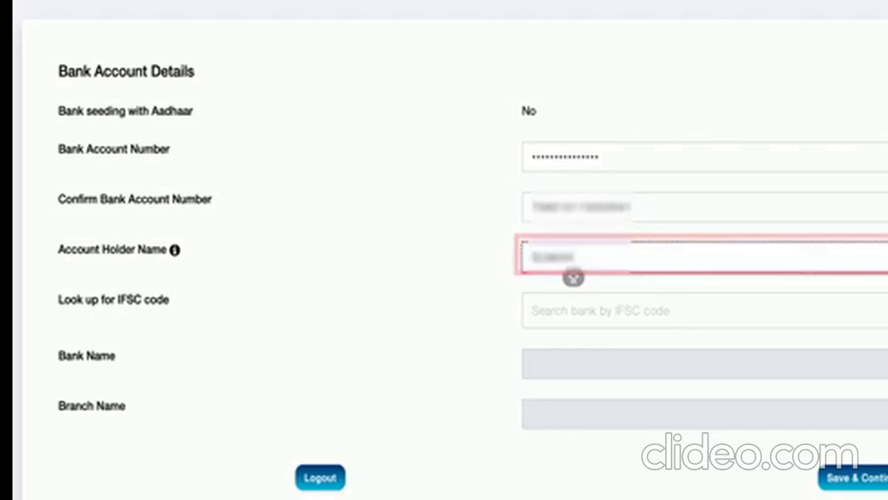
pyautogui.click(493, 340)
pyautogui.click(590, 309)
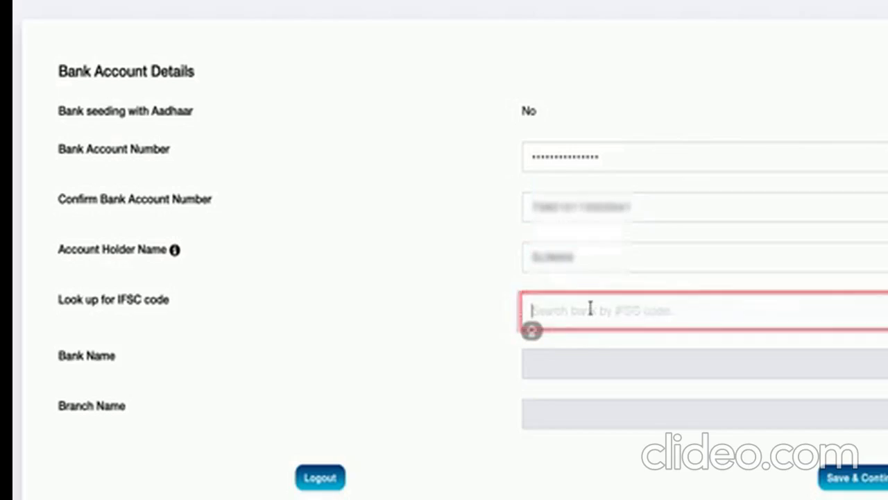
pyautogui.write('BK')
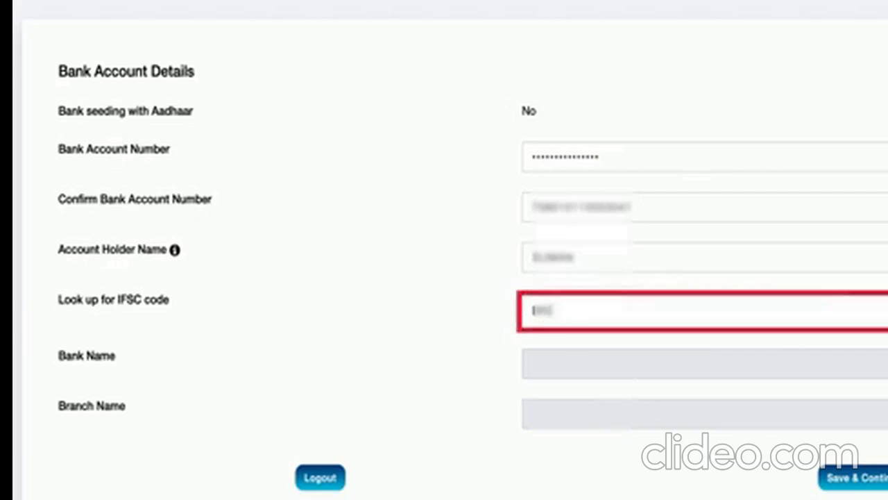
pyautogui.write('ID')
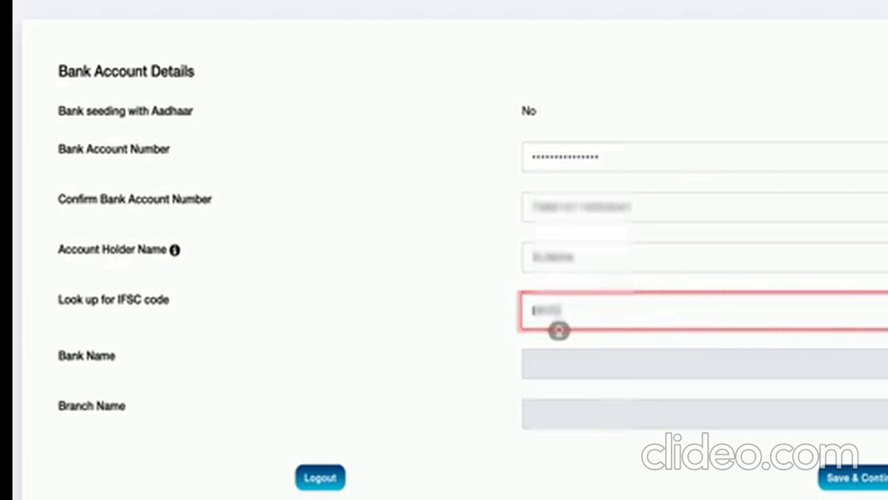
pyautogui.write('0007')
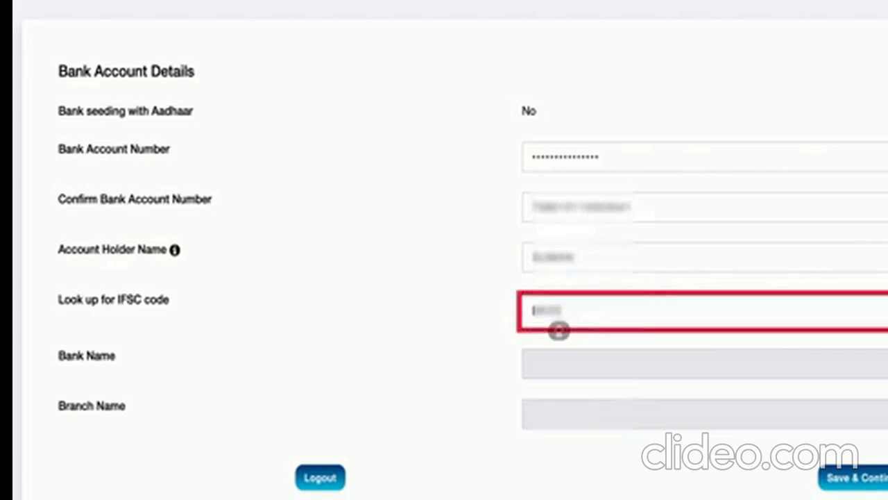
pyautogui.write('7580')
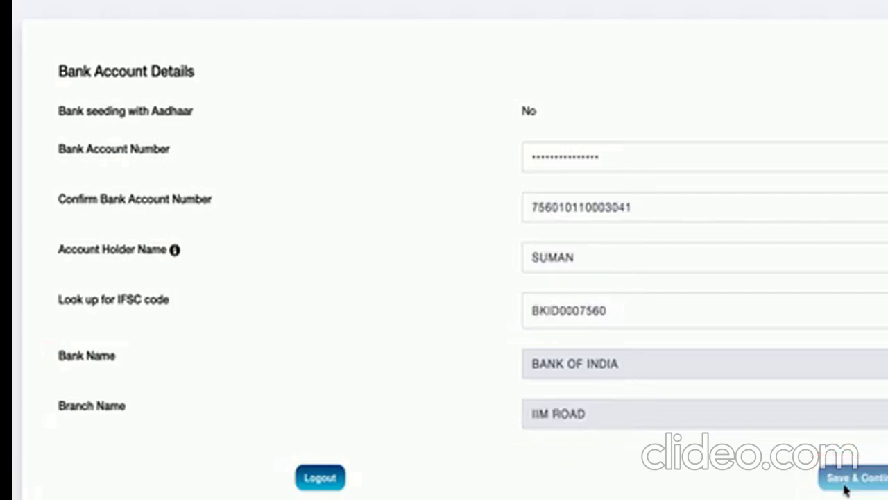
pyautogui.click(845, 489)
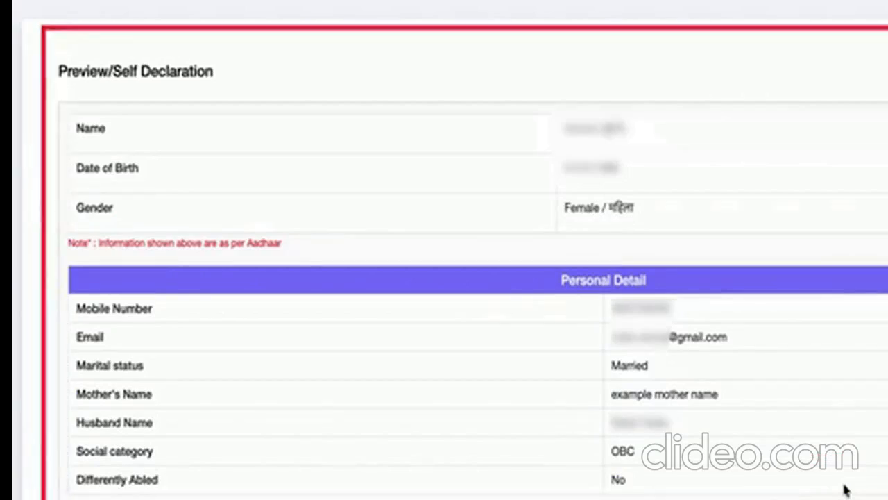
# - Review the registration preview down to the Declaration section and tick the undertaking checkbox
pyautogui.scroll(-3, 845, 490)
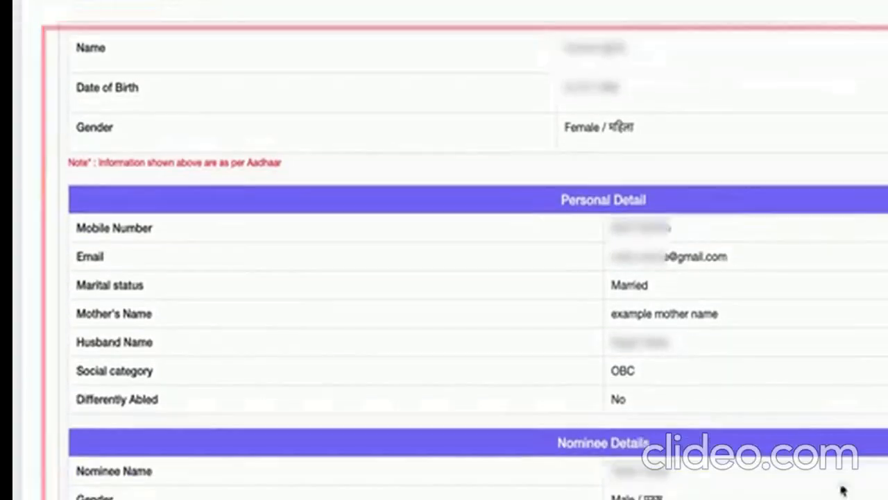
pyautogui.scroll(-1, 842, 486)
pyautogui.scroll(-8, 842, 485)
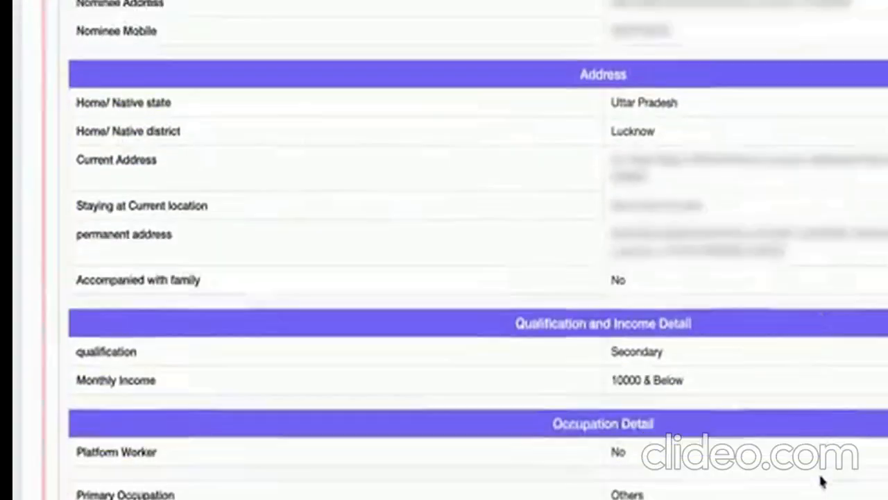
pyautogui.scroll(-7, 822, 481)
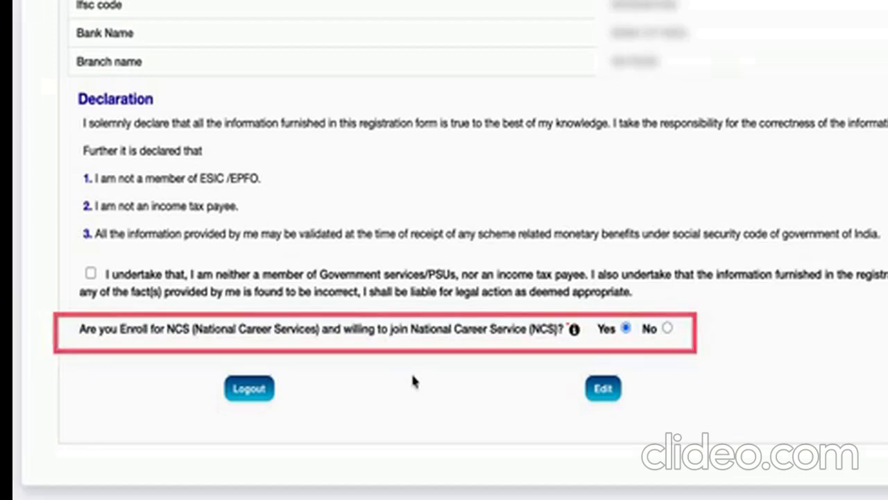
pyautogui.click(92, 275)
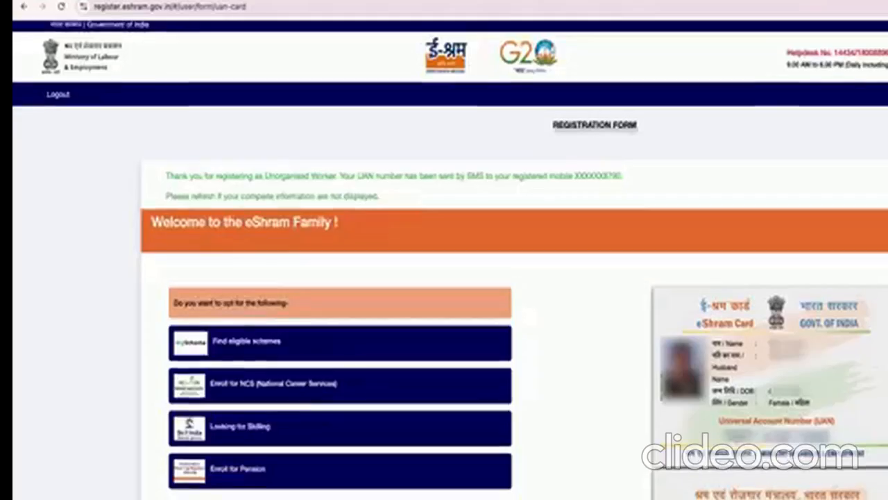
# - Scroll down the Welcome to the eShram Family page to view the new eShram card
pyautogui.scroll(-3, 444, 277)
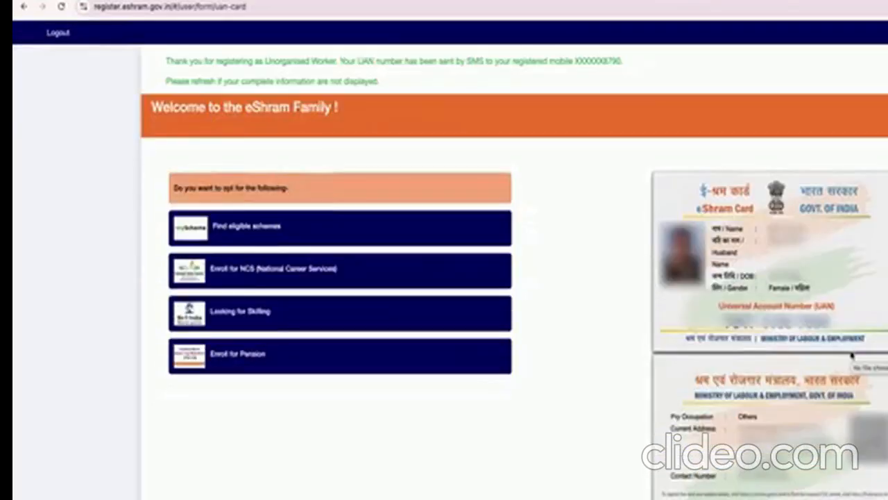